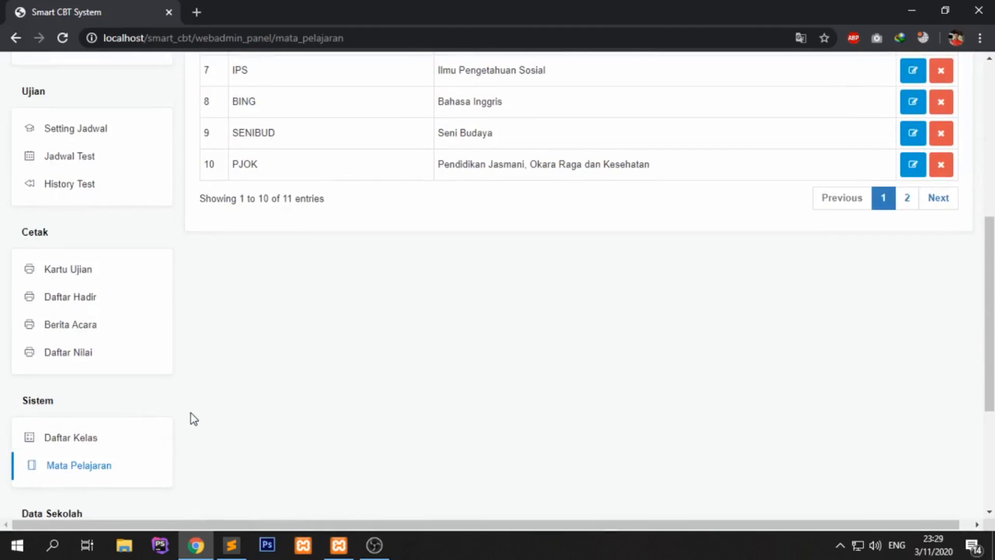
- Open the Daftar Kelas page and confirm its class list has 0 entries
{"action": "left_click", "coordinate": [136, 440]}
{"action": "left_click_drag", "start_coordinate": [365, 256], "coordinate": [642, 251]}
- Open the Tambah Data add-class form and scroll through its fields
{"action": "left_click", "coordinate": [642, 261]}
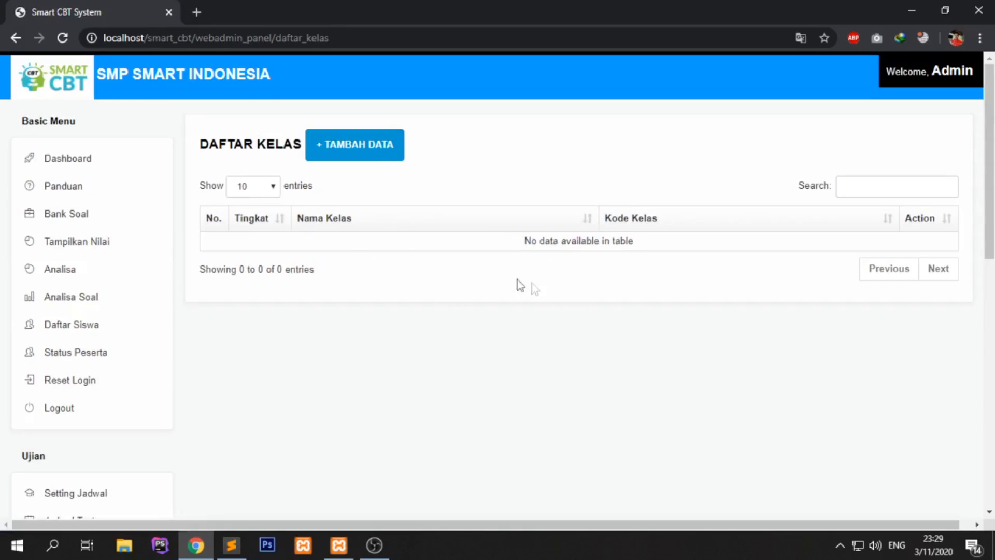
{"action": "left_click", "coordinate": [373, 155]}
{"action": "scroll", "coordinate": [379, 249], "scroll_direction": "down", "scroll_amount": 1}
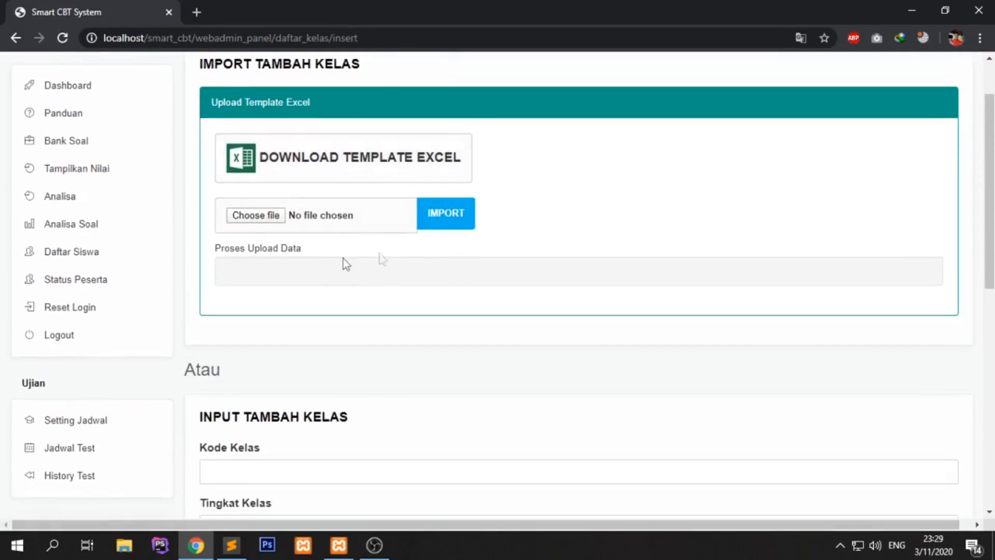
{"action": "scroll", "coordinate": [376, 294], "scroll_direction": "down", "scroll_amount": 1}
{"action": "scroll", "coordinate": [375, 301], "scroll_direction": "down", "scroll_amount": 1}
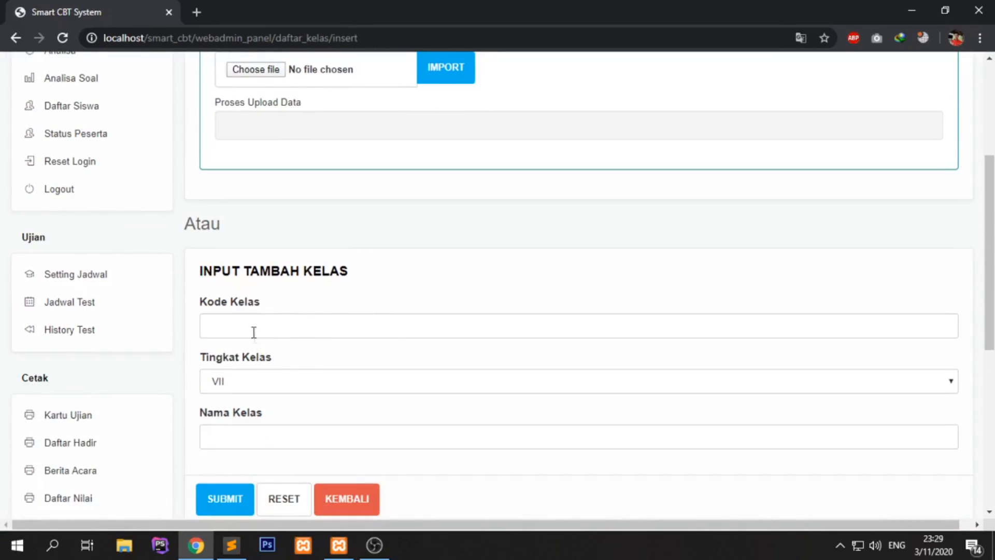
{"action": "left_click_drag", "start_coordinate": [202, 271], "coordinate": [289, 272]}
- Download the class Excel template smart_cbt_class.xls
{"action": "scroll", "coordinate": [425, 105], "scroll_direction": "up", "scroll_amount": 2}
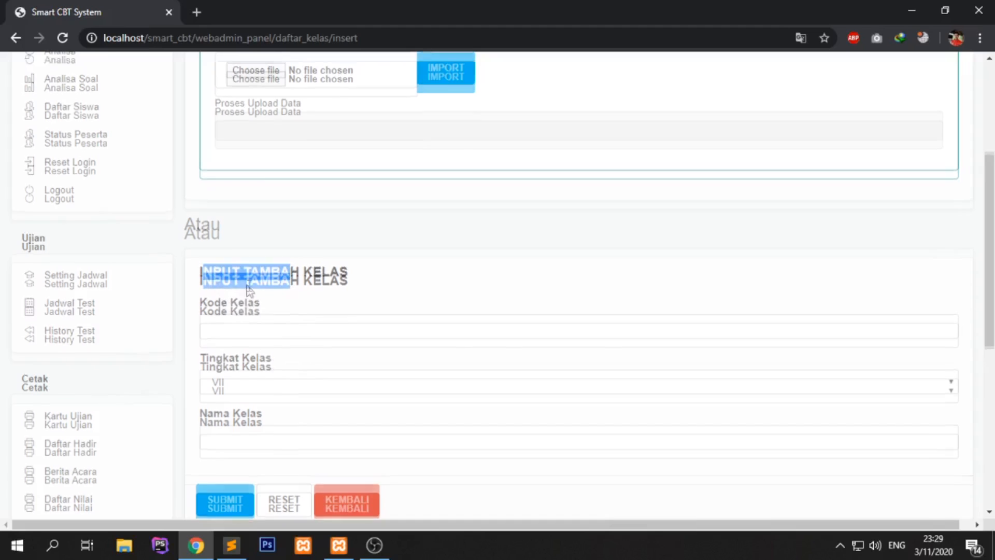
{"action": "scroll", "coordinate": [394, 105], "scroll_direction": "up", "scroll_amount": 1}
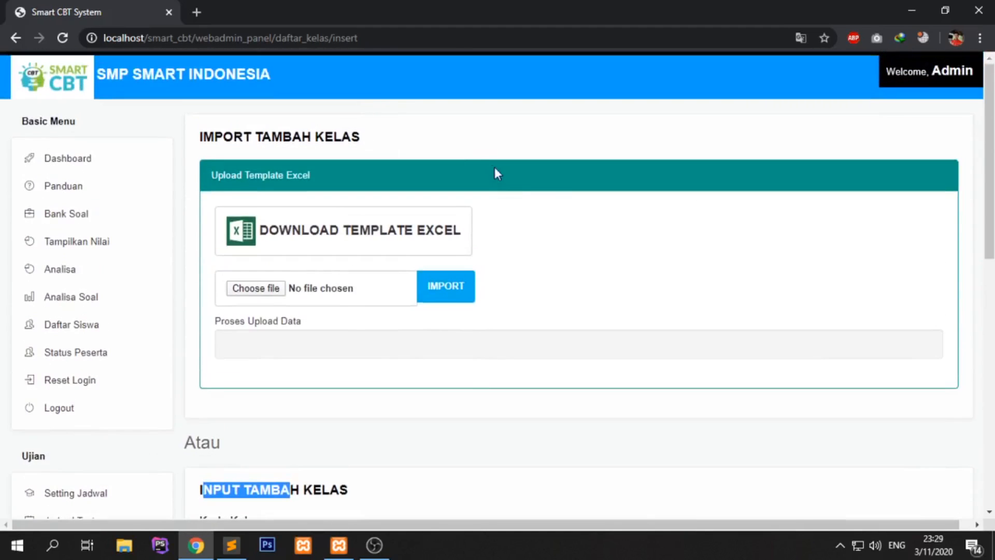
{"action": "scroll", "coordinate": [550, 267], "scroll_direction": "down", "scroll_amount": 1}
{"action": "scroll", "coordinate": [549, 267], "scroll_direction": "down", "scroll_amount": 2}
{"action": "left_click", "coordinate": [206, 276]}
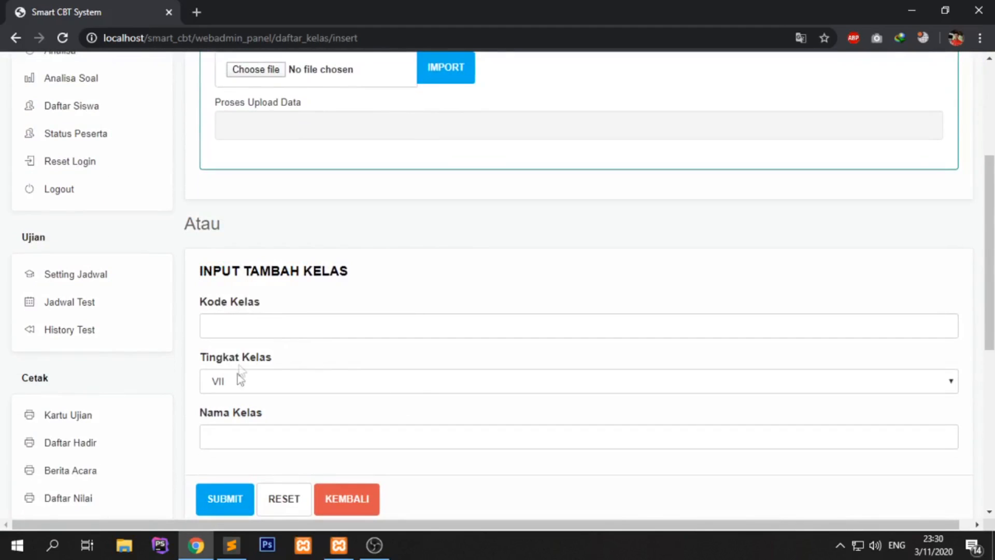
{"action": "scroll", "coordinate": [406, 385], "scroll_direction": "up", "scroll_amount": 4}
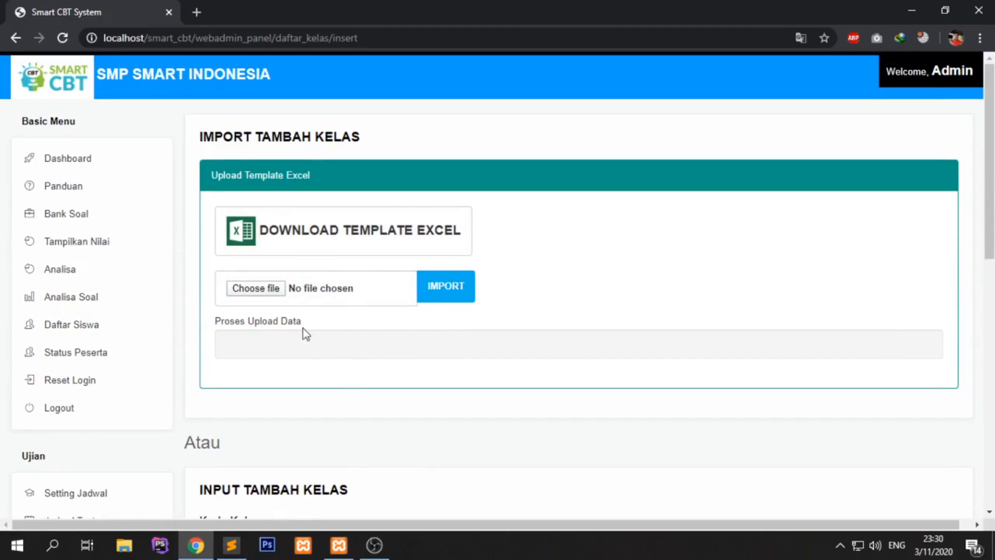
{"action": "left_click", "coordinate": [342, 231]}
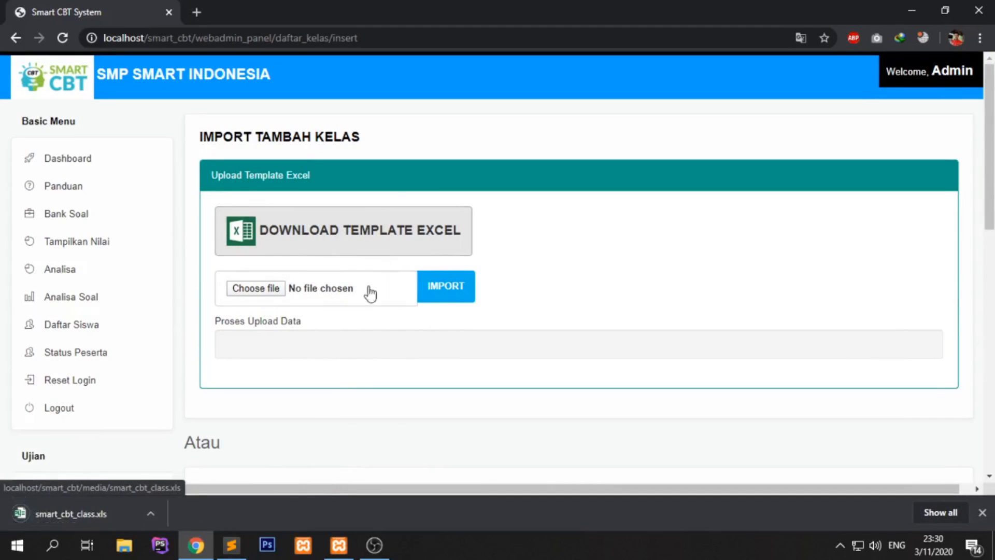
- Open smart_cbt_class.xls and enter class codes IXA and IXB in A3:A4
{"action": "left_click", "coordinate": [107, 514]}
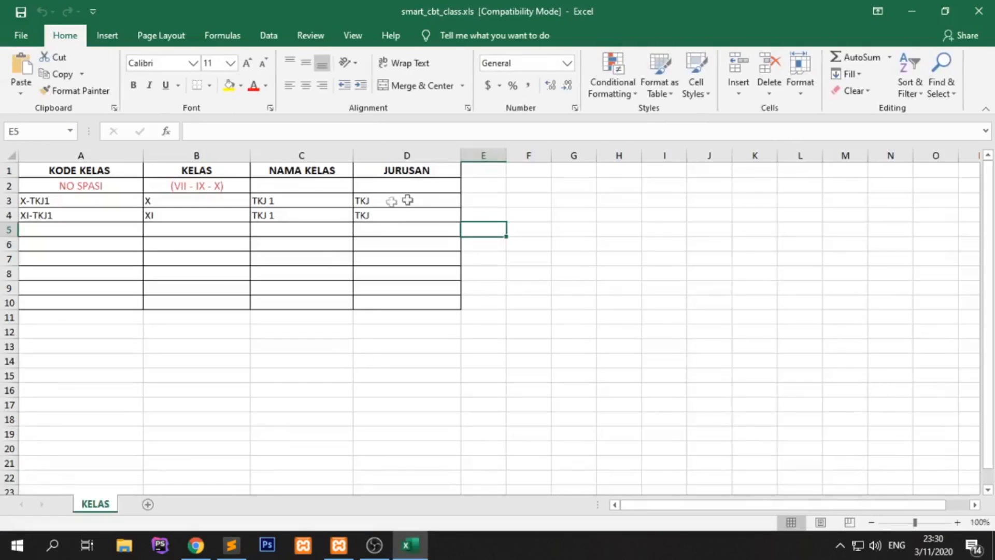
{"action": "left_click", "coordinate": [82, 202]}
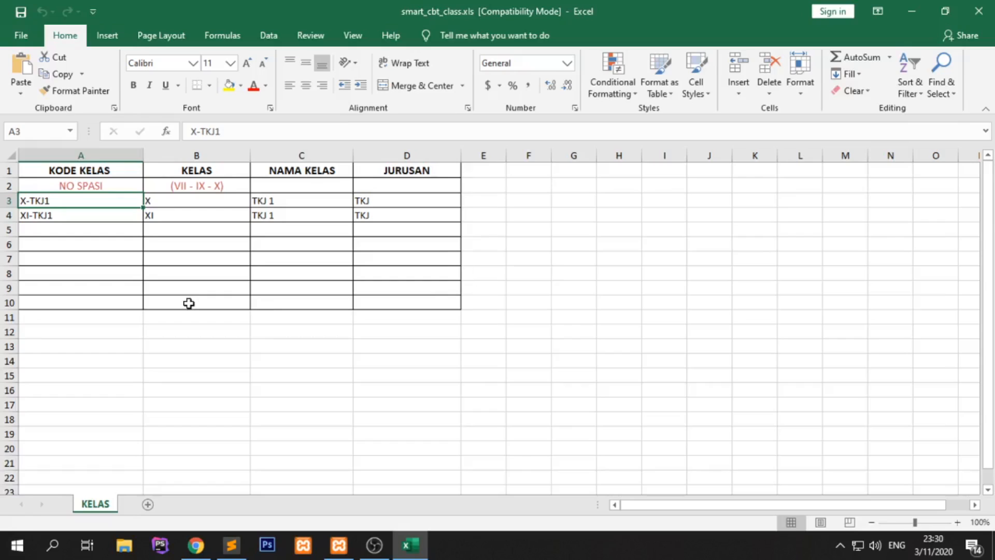
{"action": "type", "text": "IXA"}
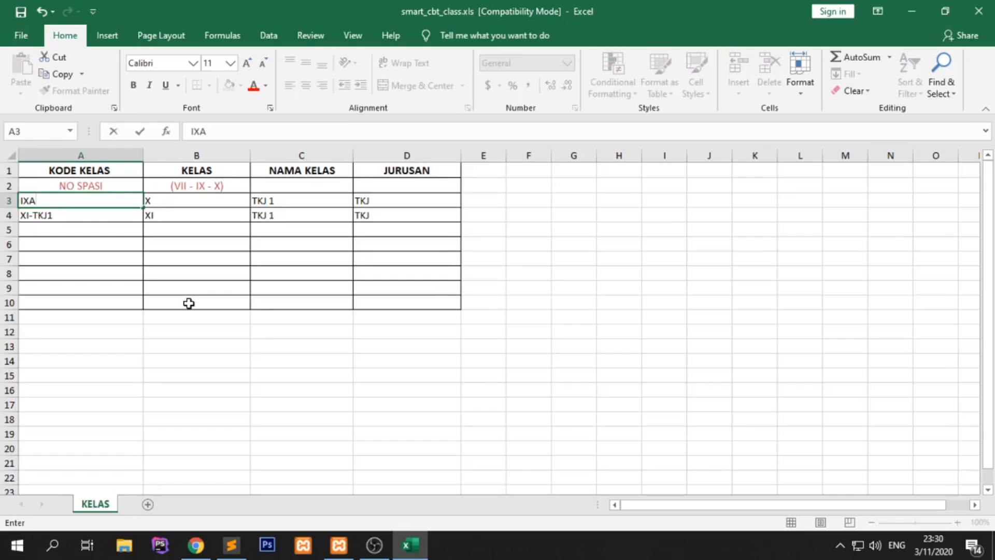
{"action": "left_click", "coordinate": [78, 222]}
{"action": "type", "text": "IBXA"}
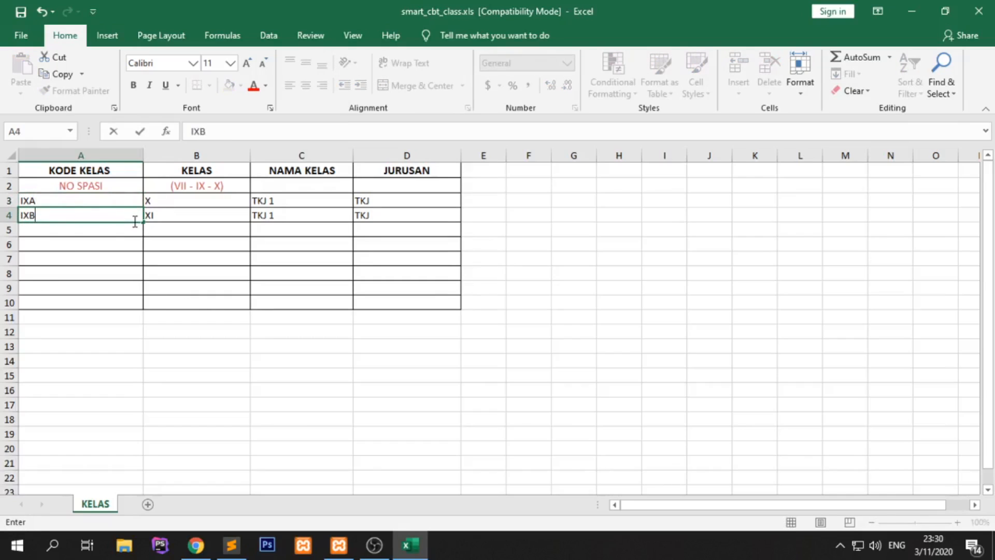
- Set the level to IX in cells B3 and B4
{"action": "left_click", "coordinate": [195, 201]}
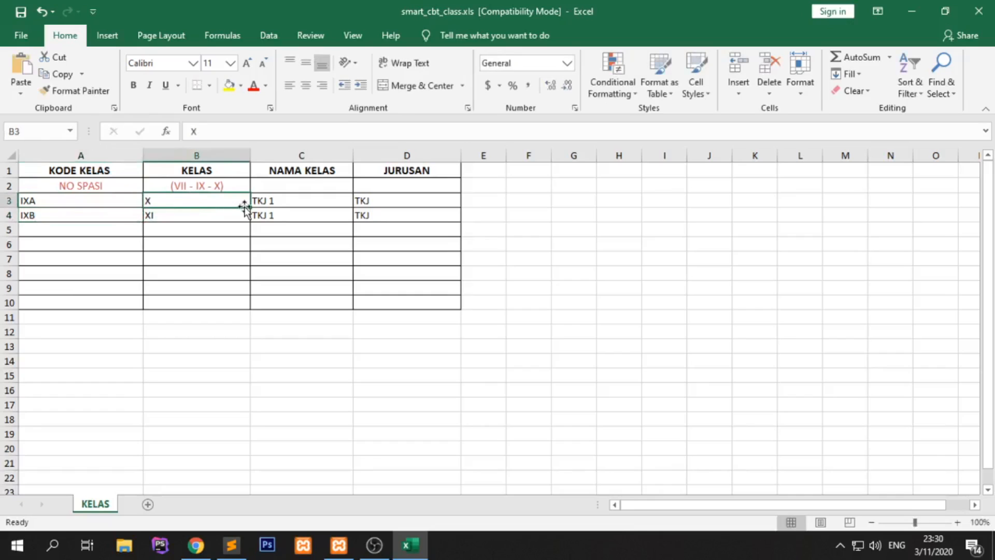
{"action": "type", "text": "I"}
{"action": "key", "text": "Return"}
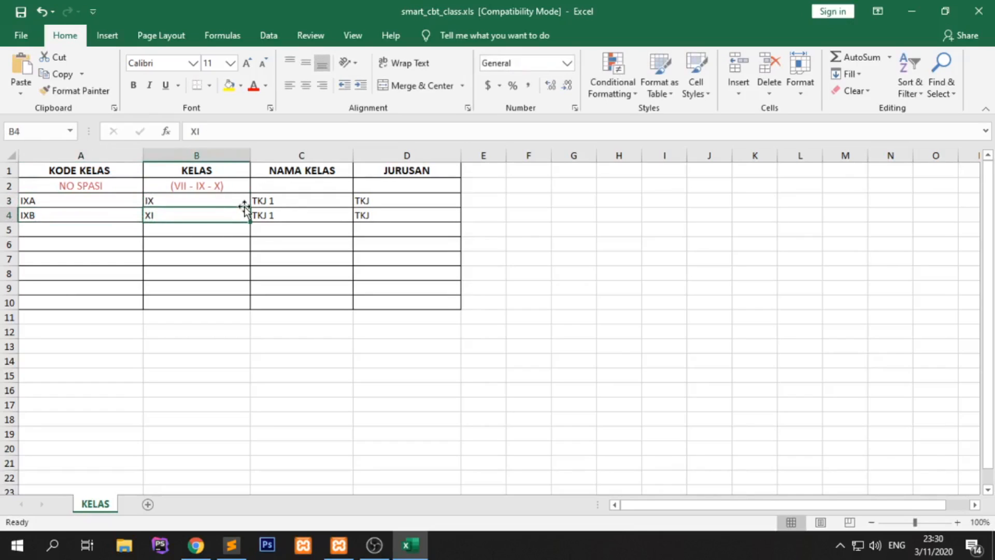
{"action": "type", "text": "IX"}
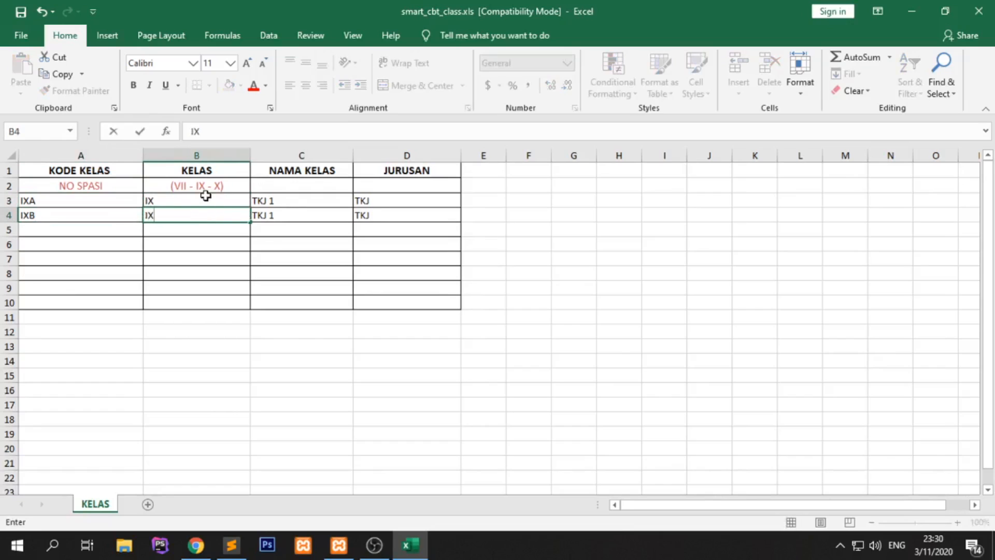
{"action": "left_click", "coordinate": [202, 197]}
- Enter class names A and B in cells C3 and C4
{"action": "left_click", "coordinate": [293, 202]}
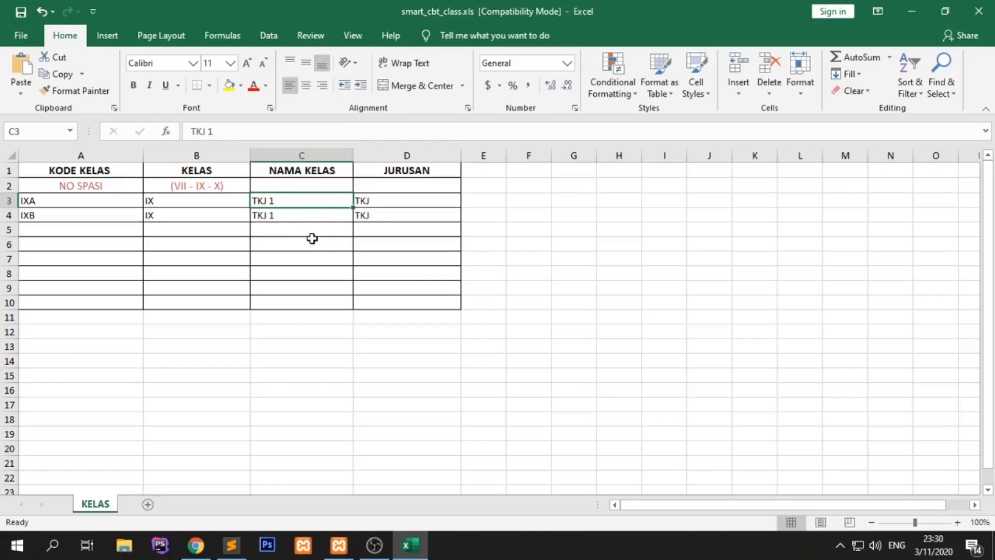
{"action": "type", "text": "A"}
{"action": "key", "text": "Return"}
{"action": "type", "text": "V"}
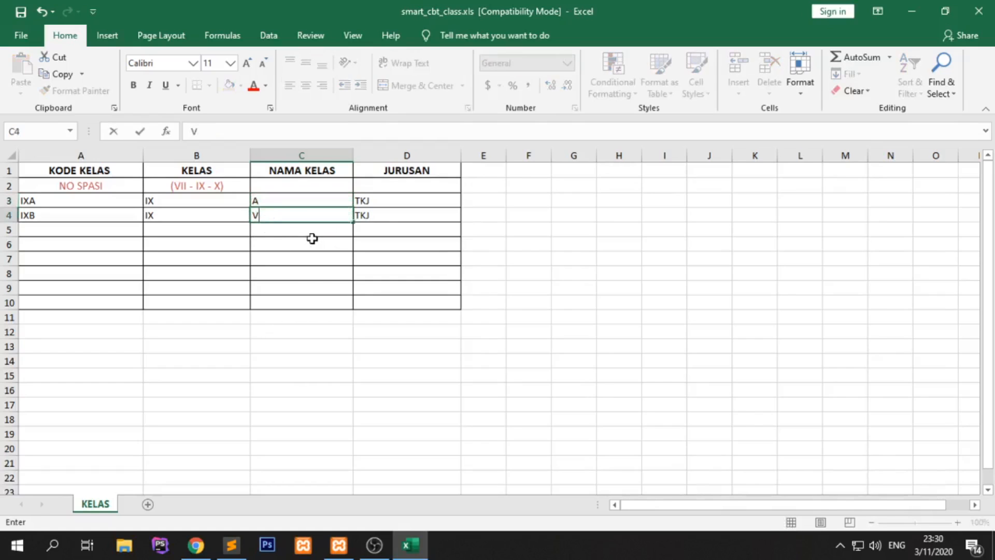
{"action": "key", "text": "BackSpace"}
{"action": "key", "text": "Return"}
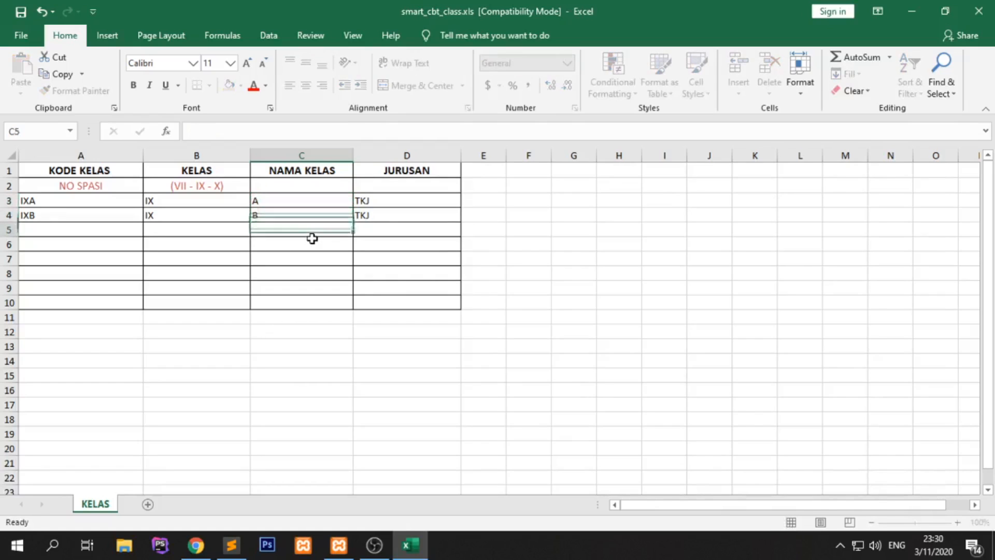
- Clear the Jurusan cells D3:D4 and close the workbook
{"action": "left_click", "coordinate": [408, 204]}
{"action": "left_click", "coordinate": [406, 218], "text": "shift"}
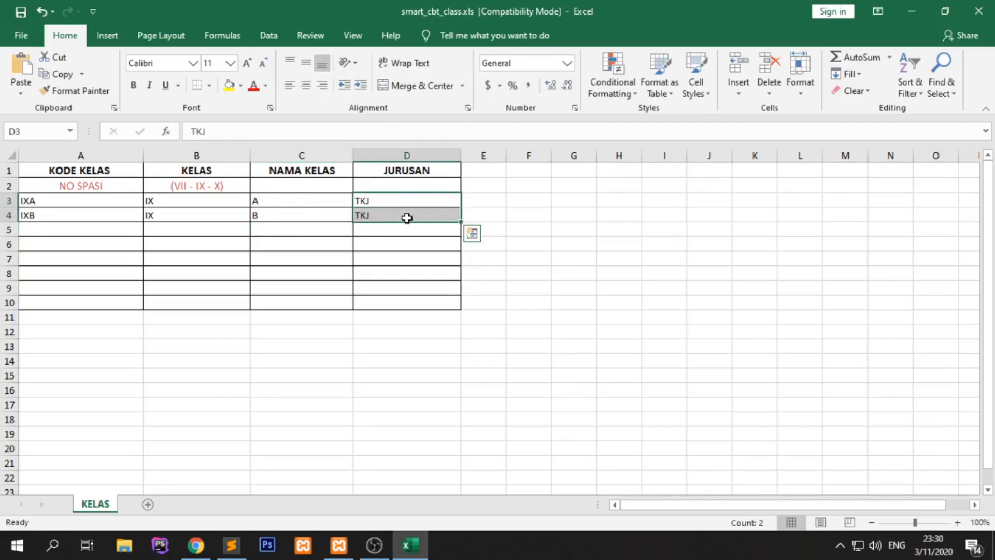
{"action": "key", "text": "BackSpace"}
{"action": "key", "text": "Return"}
{"action": "key", "text": "BackSpace"}
{"action": "left_click", "coordinate": [407, 282]}
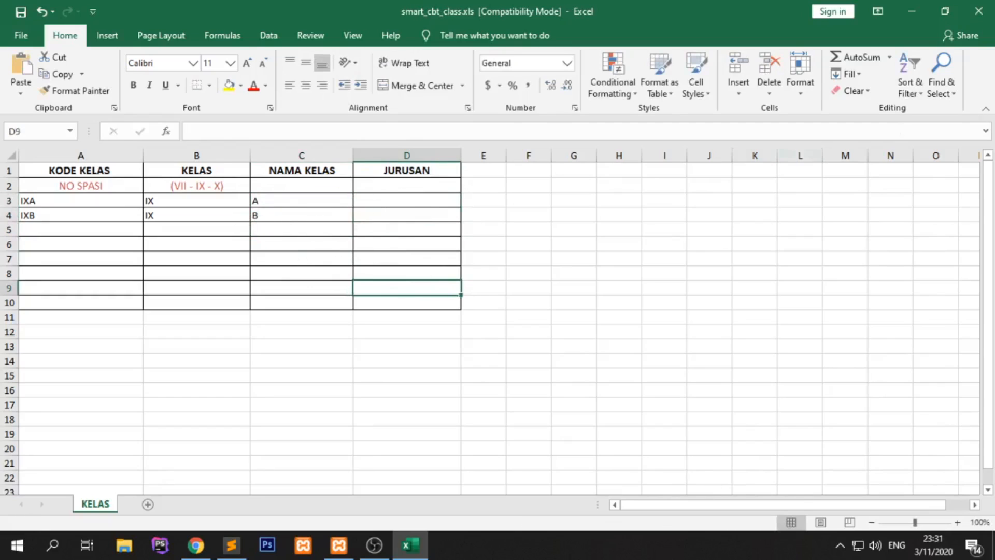
{"action": "left_click", "coordinate": [978, 11]}
- Upload smart_cbt_class.xls from Downloads and import it
{"action": "left_click", "coordinate": [250, 288]}
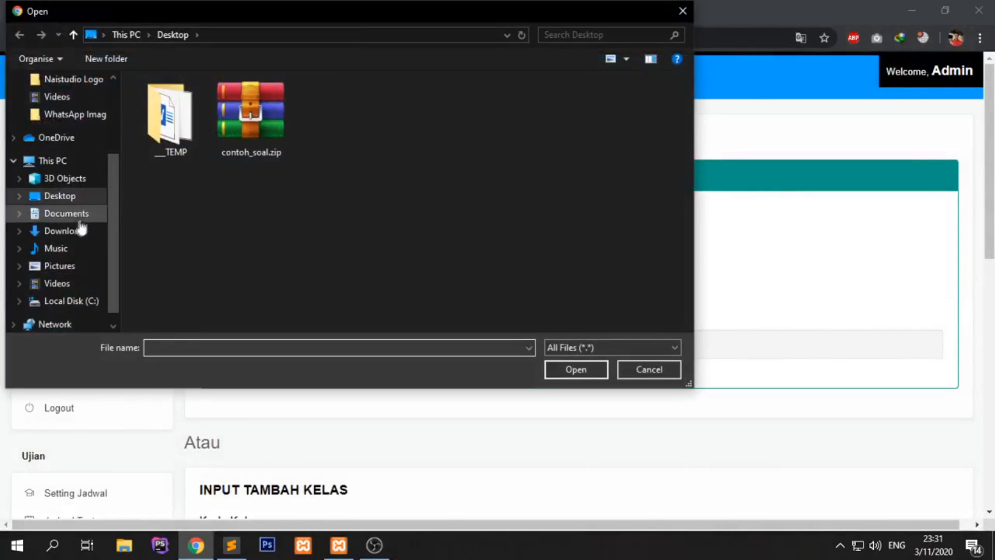
{"action": "left_click", "coordinate": [78, 231]}
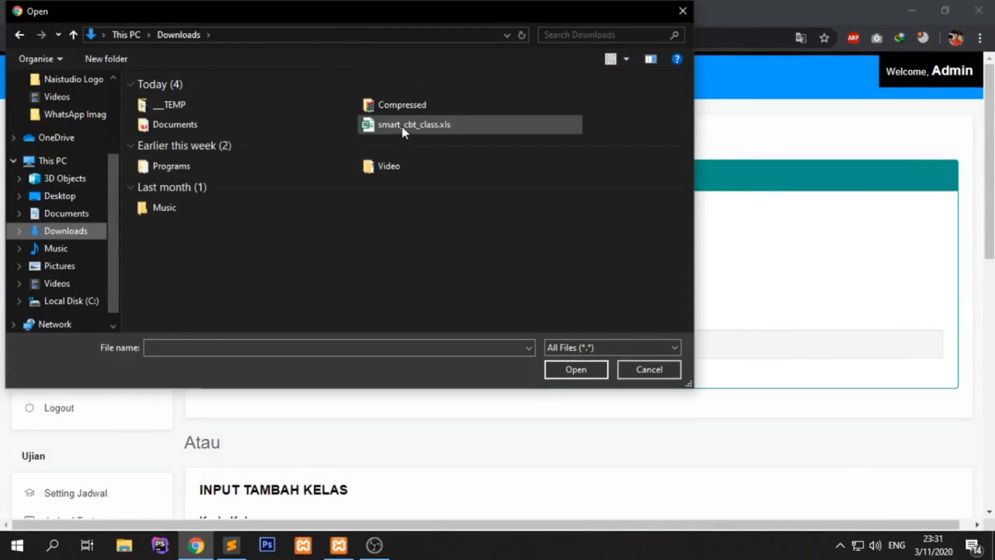
{"action": "double_click", "coordinate": [403, 126]}
{"action": "left_click", "coordinate": [463, 300]}
- Check that IX A and IX B imported as Berhasil, then return to the class list
{"action": "scroll", "coordinate": [596, 298], "scroll_direction": "down", "scroll_amount": 1}
{"action": "left_click_drag", "start_coordinate": [233, 281], "coordinate": [302, 294]}
{"action": "scroll", "coordinate": [294, 194], "scroll_direction": "down", "scroll_amount": 2}
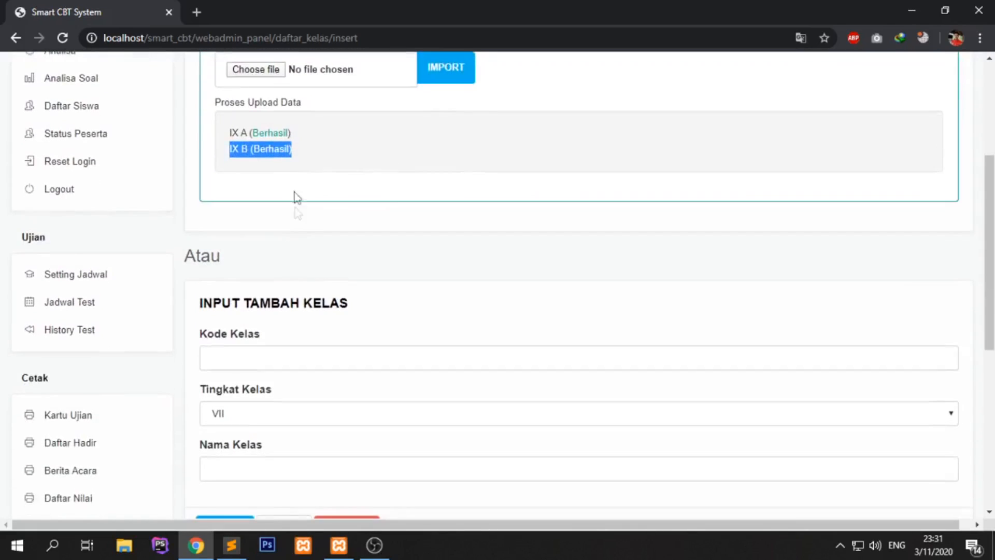
{"action": "double_click", "coordinate": [272, 150]}
{"action": "left_click", "coordinate": [263, 145]}
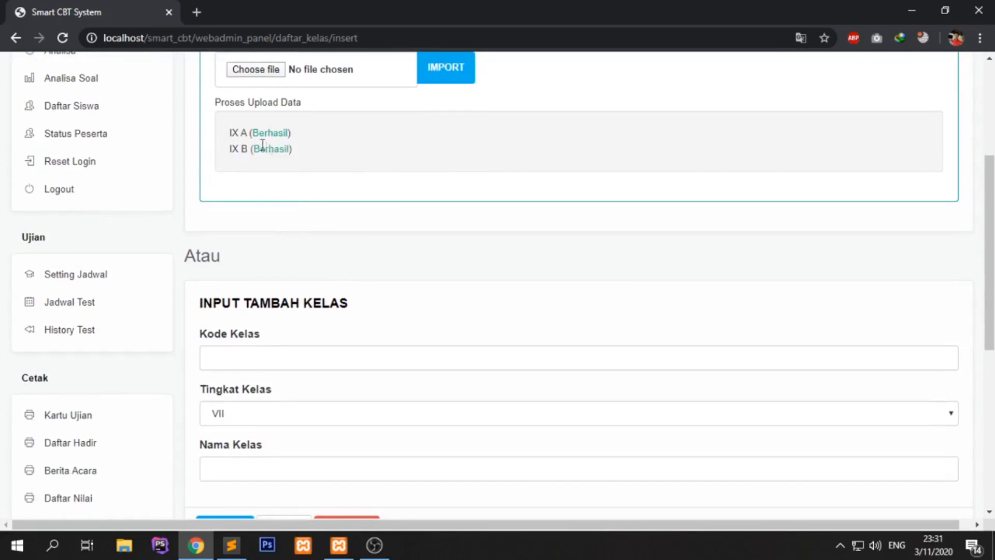
{"action": "scroll", "coordinate": [332, 215], "scroll_direction": "down", "scroll_amount": 3}
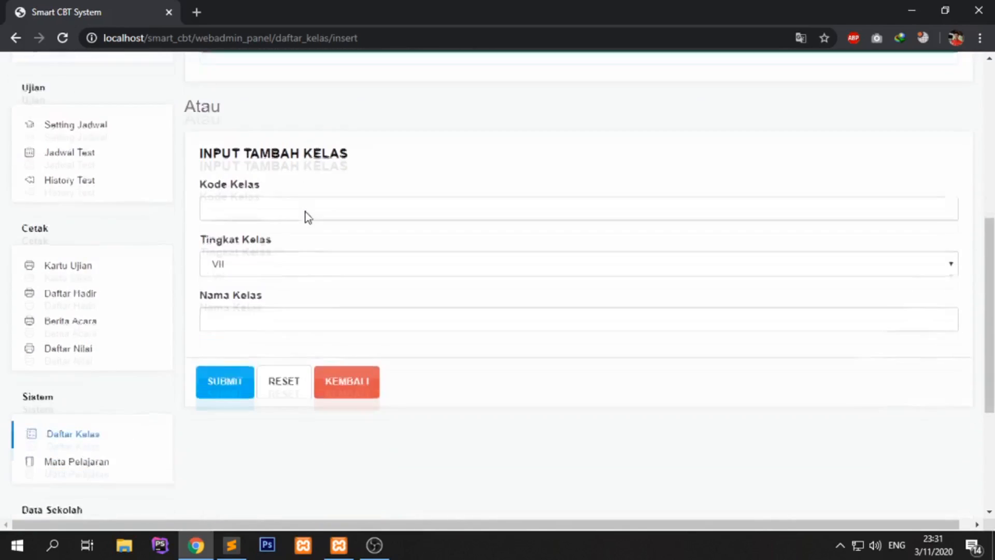
{"action": "left_click", "coordinate": [117, 374]}
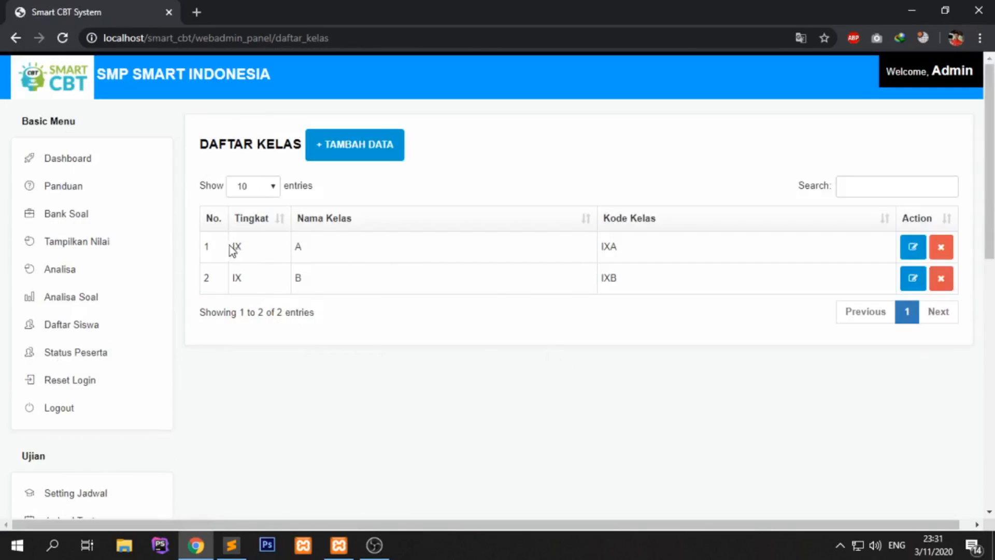
{"action": "left_click", "coordinate": [321, 244]}
{"action": "left_click_drag", "start_coordinate": [604, 247], "coordinate": [620, 248]}
{"action": "left_click_drag", "start_coordinate": [617, 278], "coordinate": [603, 278]}
{"action": "left_click", "coordinate": [913, 246]}
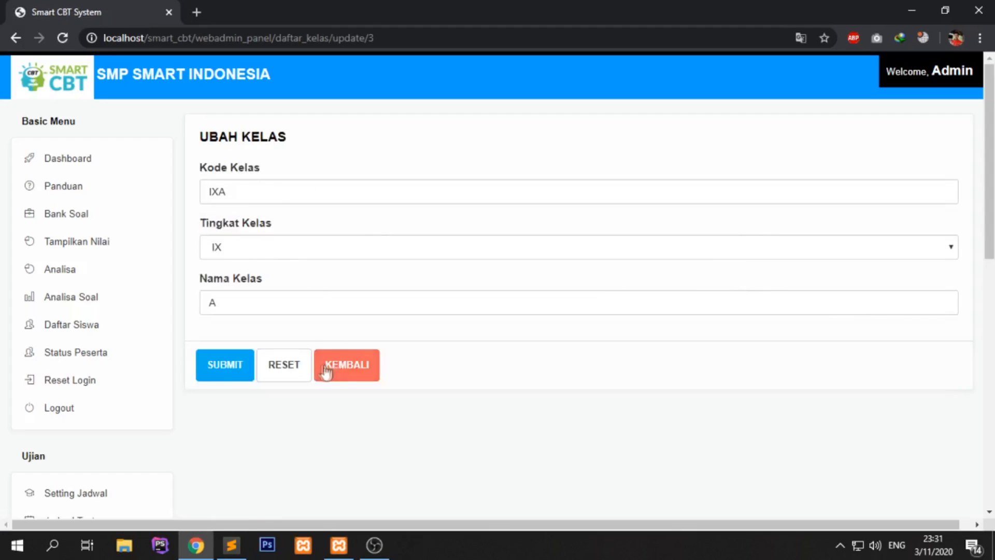
{"action": "left_click", "coordinate": [355, 372]}
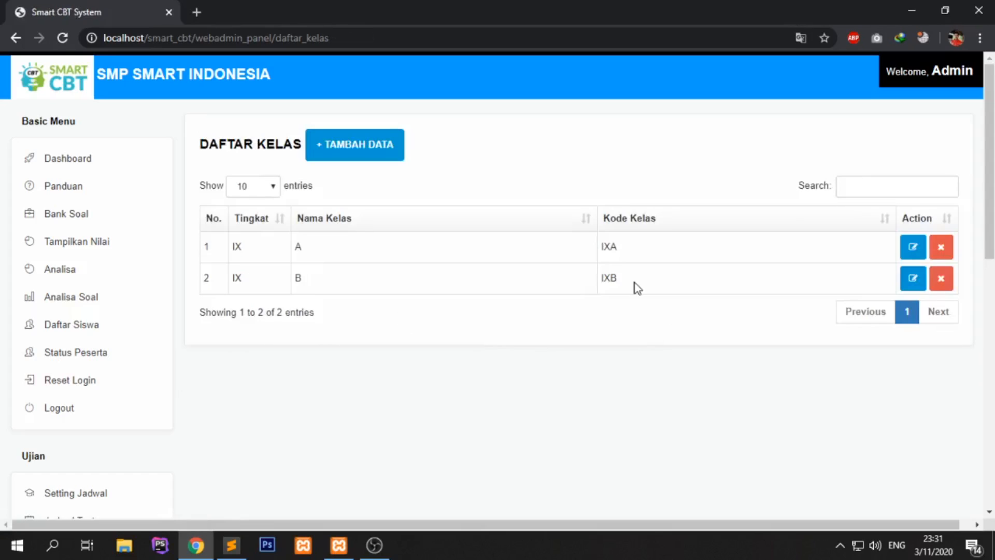
{"action": "scroll", "coordinate": [381, 269], "scroll_direction": "down", "scroll_amount": 1}
{"action": "scroll", "coordinate": [382, 269], "scroll_direction": "up", "scroll_amount": 1}
- Open the student list page, which shows no students yet
{"action": "left_click", "coordinate": [121, 334]}
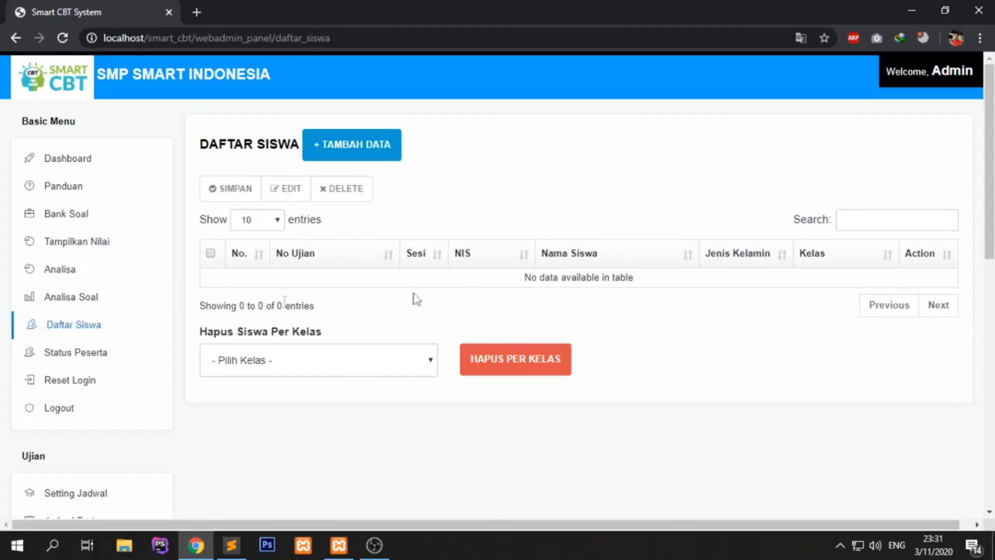
{"action": "left_click_drag", "start_coordinate": [519, 280], "coordinate": [642, 282]}
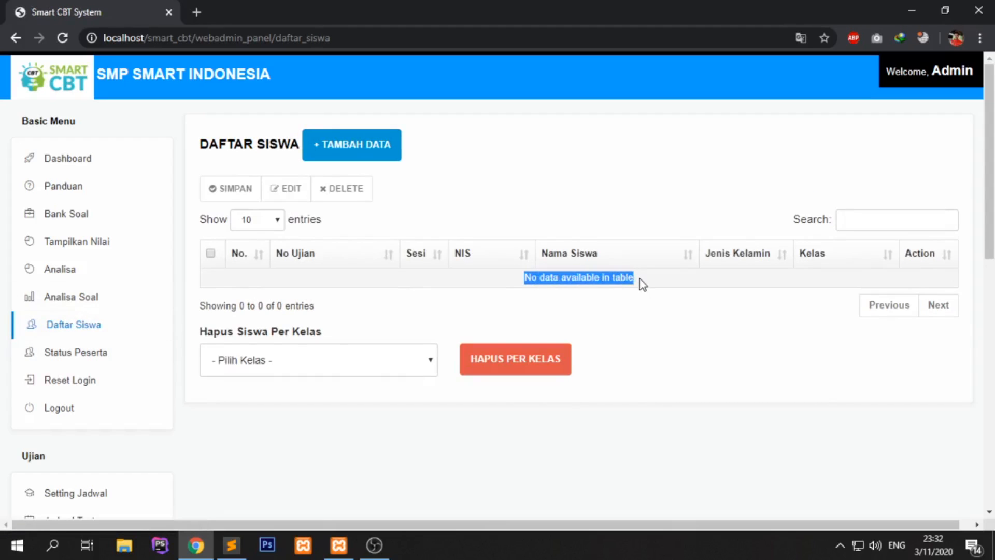
{"action": "left_click", "coordinate": [643, 300]}
- Download the student template smart_cbt_siswa.xls from the add-student page and open it
{"action": "left_click", "coordinate": [363, 151]}
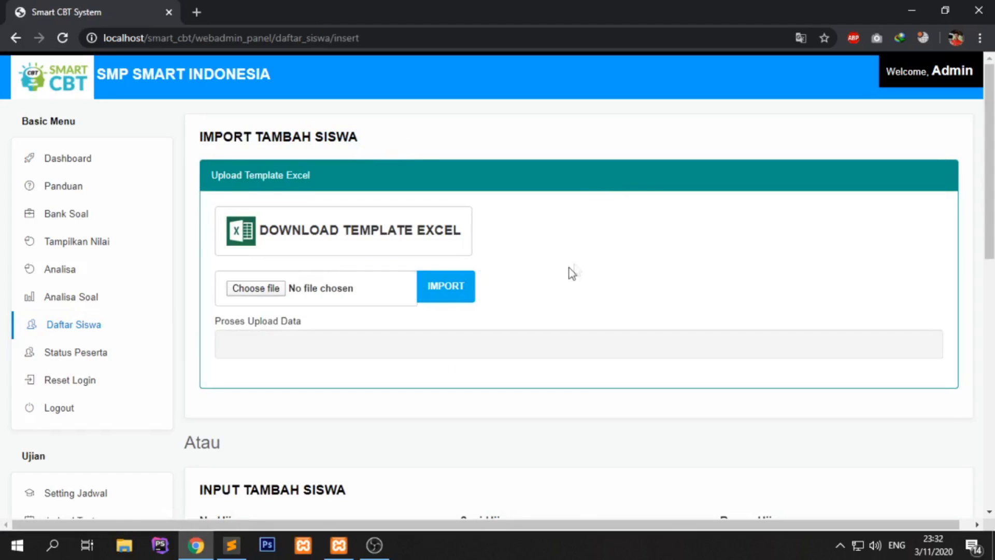
{"action": "scroll", "coordinate": [574, 265], "scroll_direction": "down", "scroll_amount": 1}
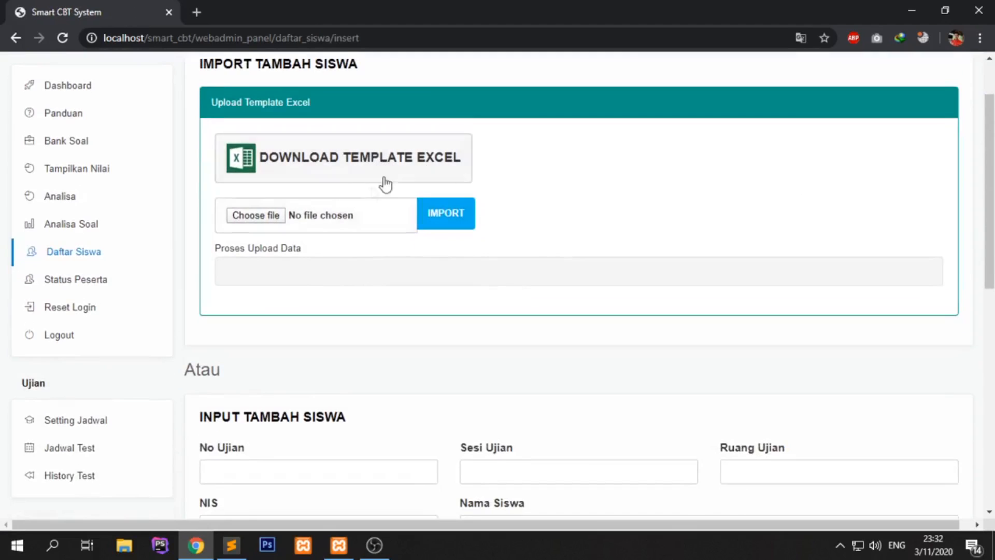
{"action": "scroll", "coordinate": [383, 280], "scroll_direction": "down", "scroll_amount": 4}
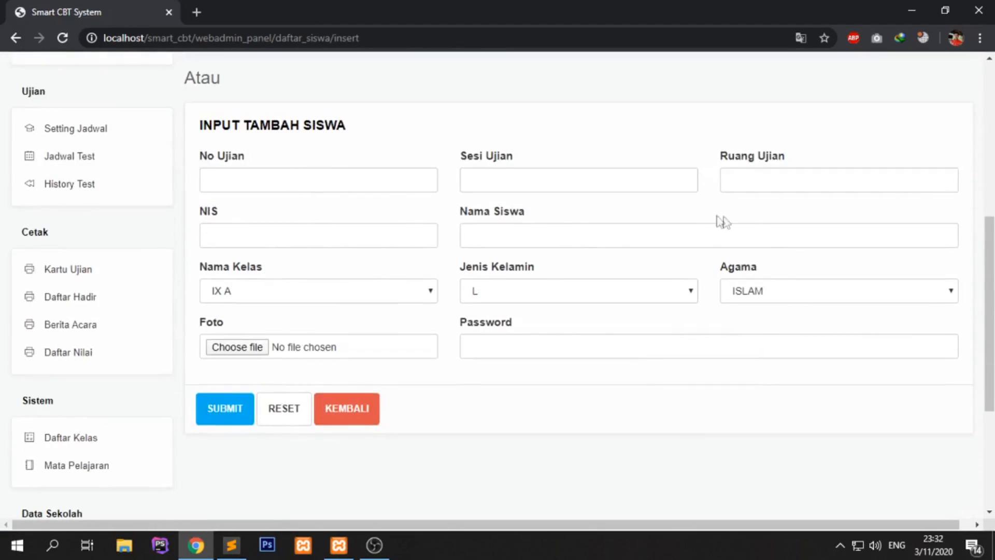
{"action": "scroll", "coordinate": [502, 330], "scroll_direction": "up", "scroll_amount": 2}
{"action": "scroll", "coordinate": [502, 330], "scroll_direction": "up", "scroll_amount": 2}
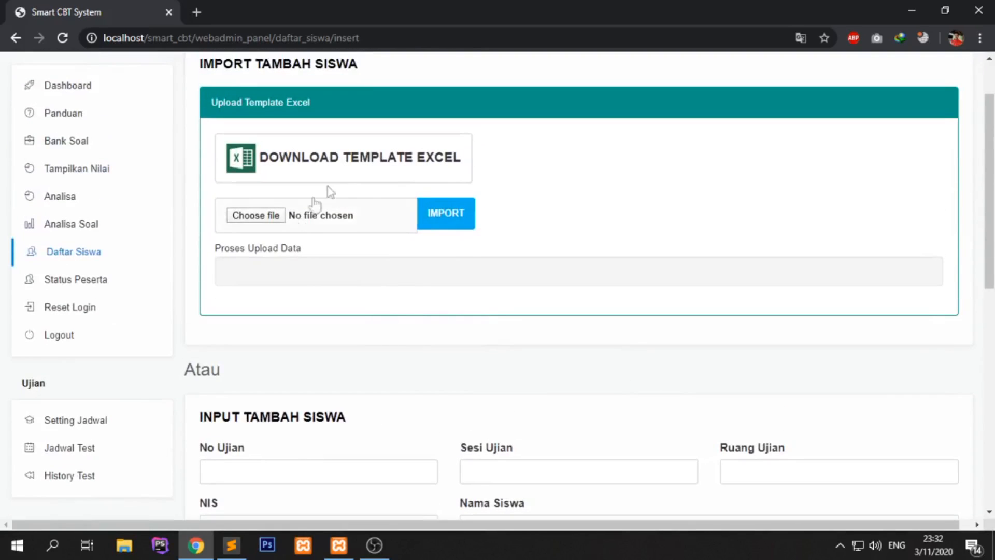
{"action": "left_click", "coordinate": [303, 162]}
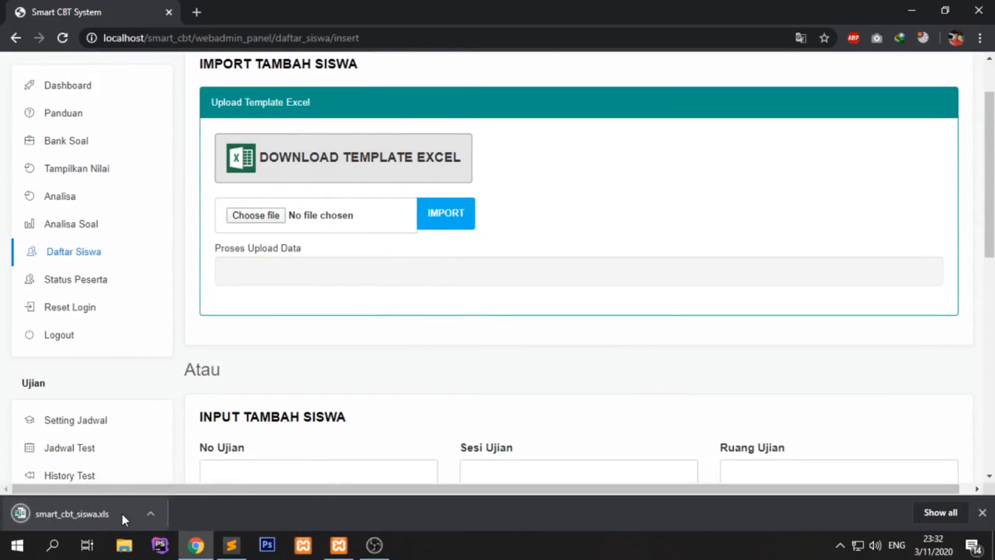
{"action": "left_click", "coordinate": [101, 505]}
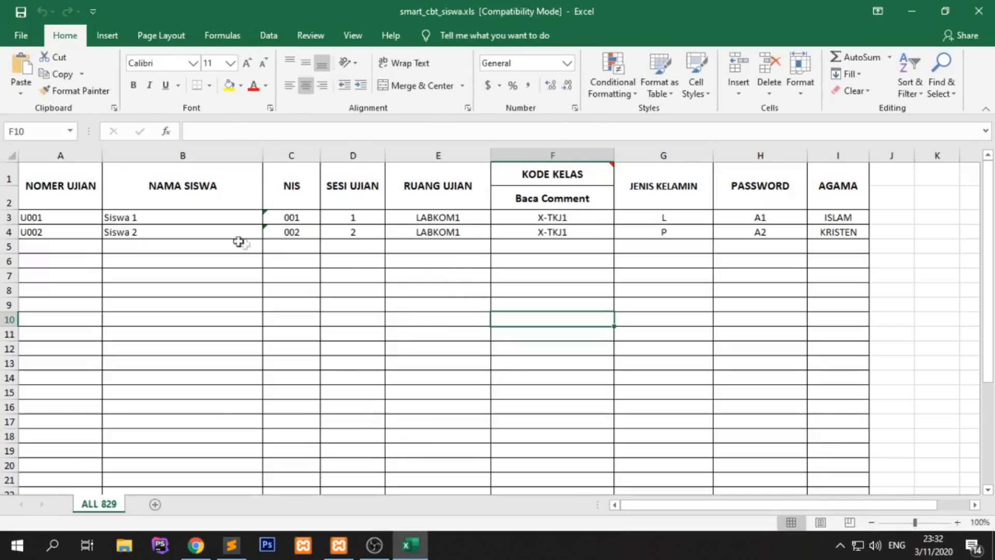
- Review the two sample students' exam numbers, name, NIS, session, room and class X-TKJ1
{"action": "left_click", "coordinate": [83, 222]}
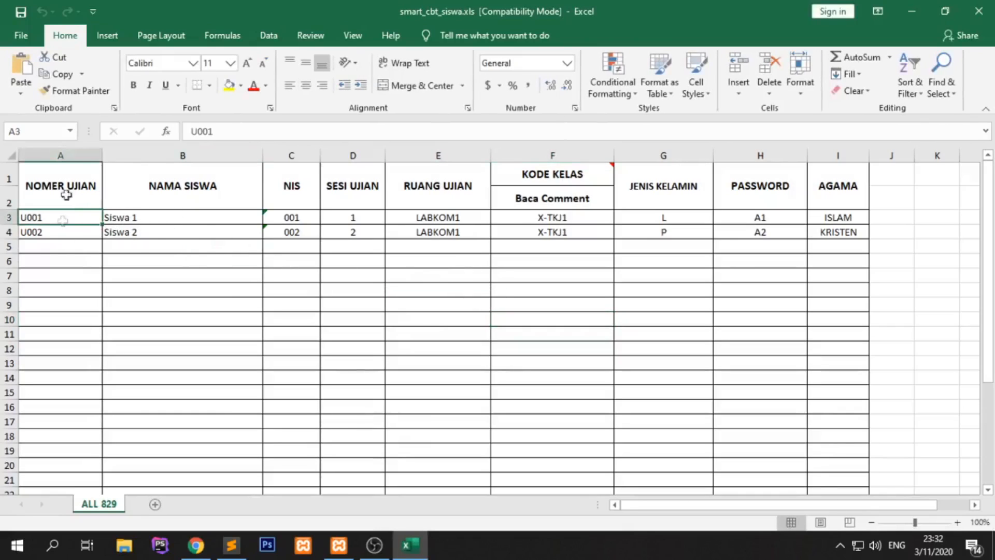
{"action": "left_click", "coordinate": [72, 229]}
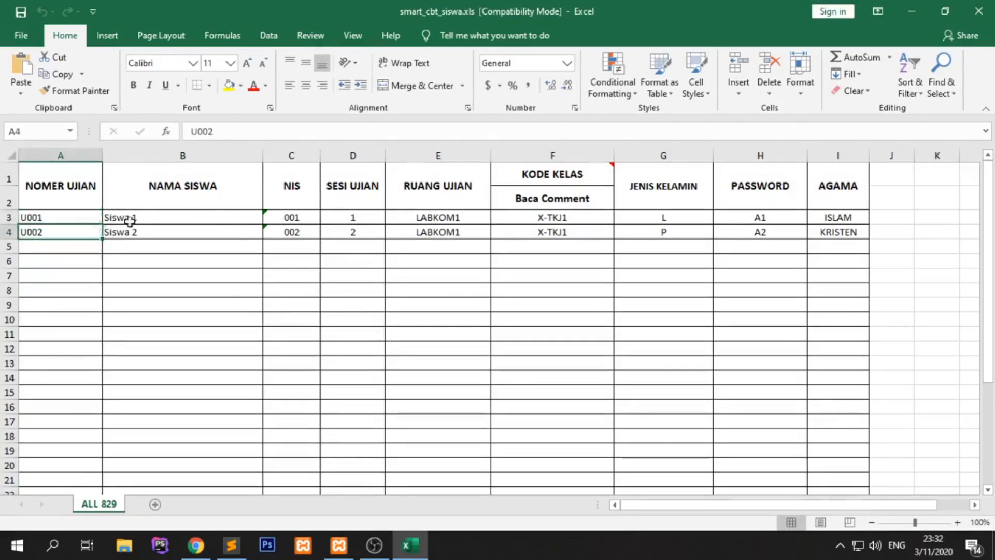
{"action": "left_click", "coordinate": [127, 218]}
{"action": "left_click", "coordinate": [304, 218]}
{"action": "left_click", "coordinate": [363, 219]}
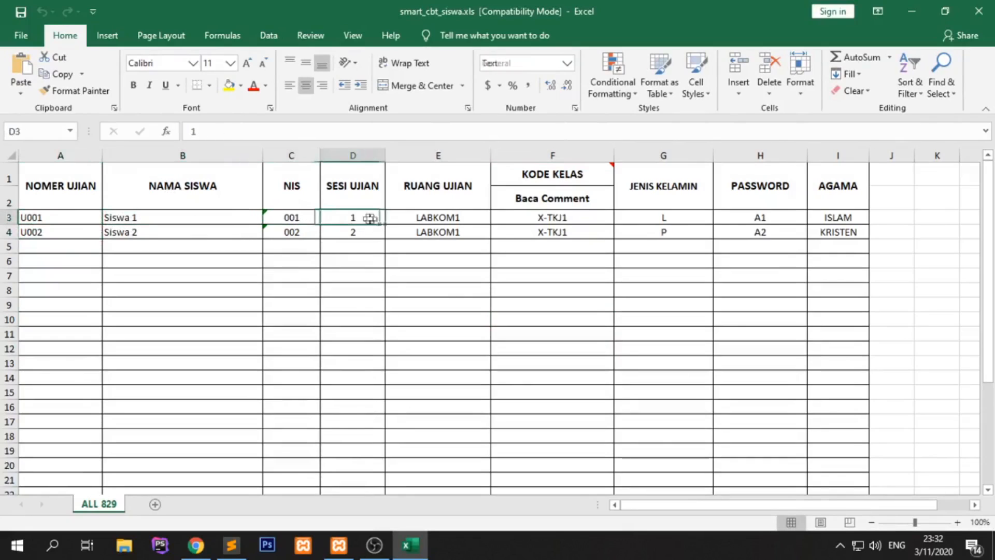
{"action": "left_click", "coordinate": [456, 217]}
{"action": "left_click", "coordinate": [561, 219]}
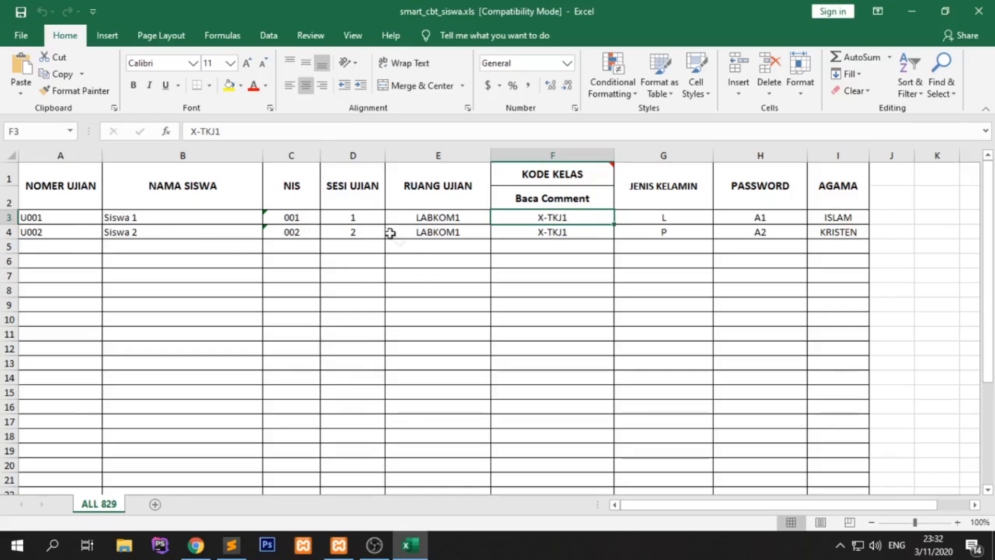
- Set the second student's session to 1 and both students' class to IXA
{"action": "left_click", "coordinate": [352, 231]}
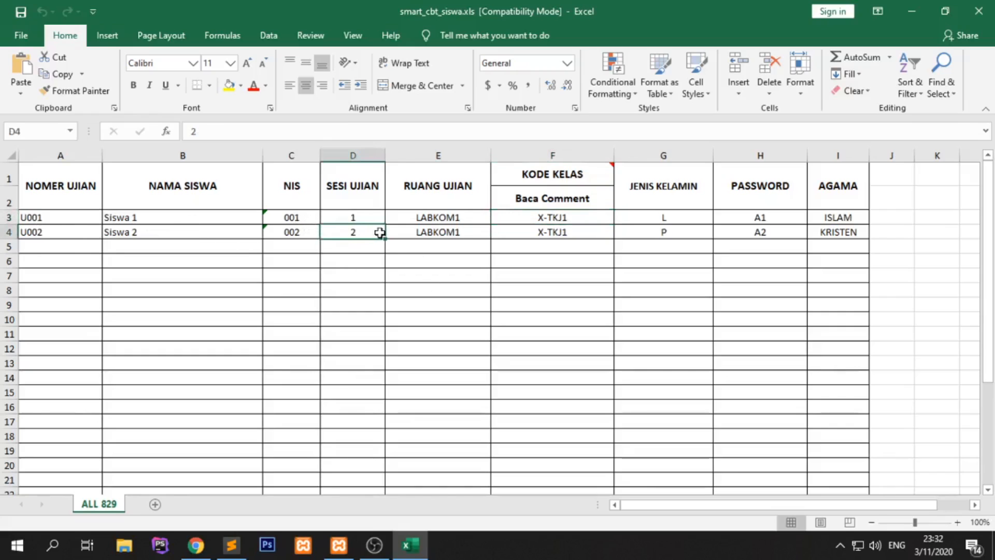
{"action": "type", "text": "1"}
{"action": "left_click", "coordinate": [422, 218]}
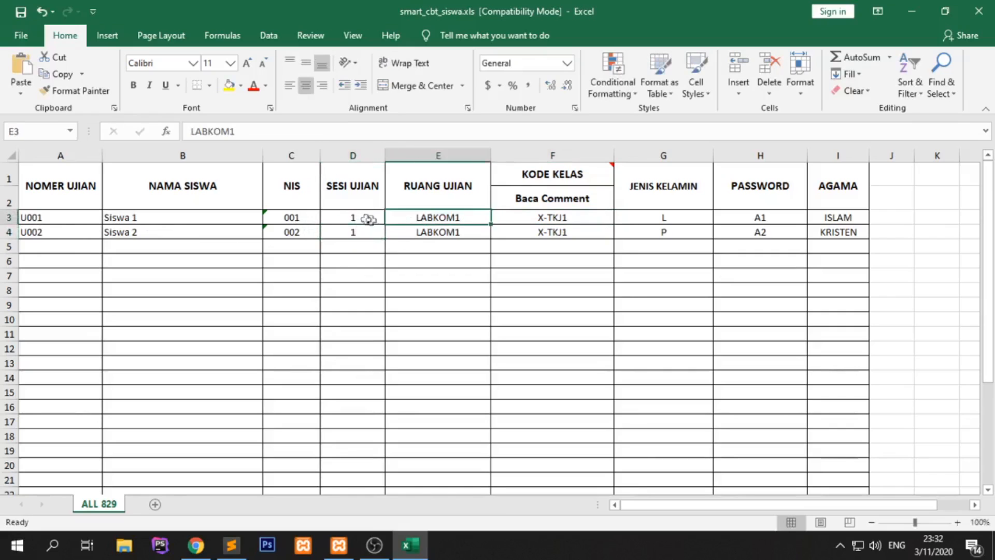
{"action": "left_click", "coordinate": [457, 232]}
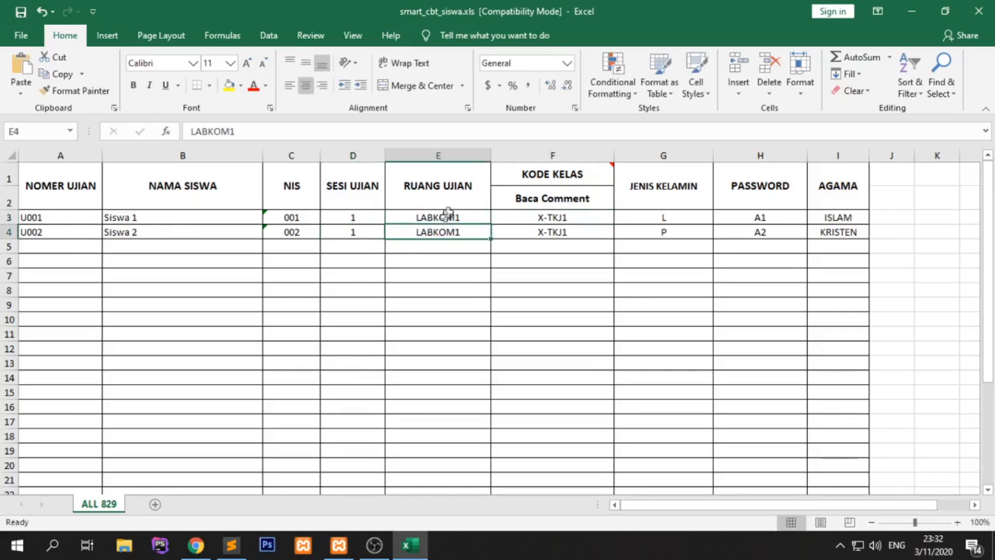
{"action": "left_click", "coordinate": [551, 217]}
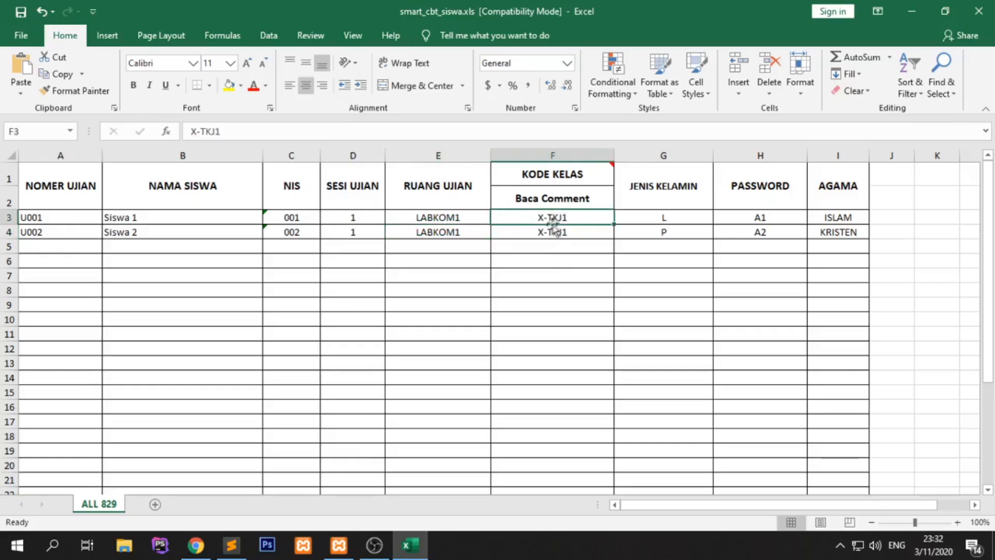
{"action": "type", "text": "IXA"}
{"action": "key", "text": "Return"}
{"action": "type", "text": "I"}
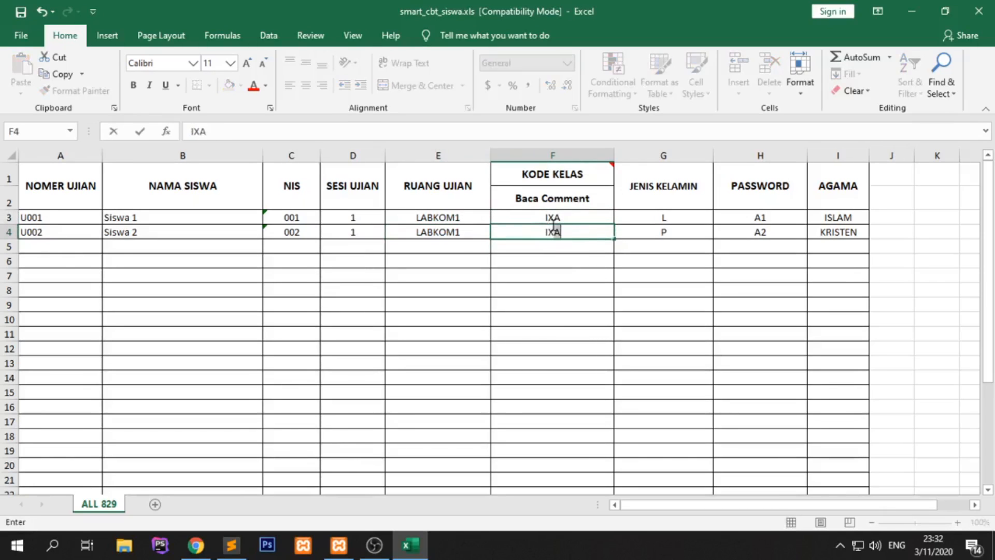
{"action": "left_click", "coordinate": [646, 246]}
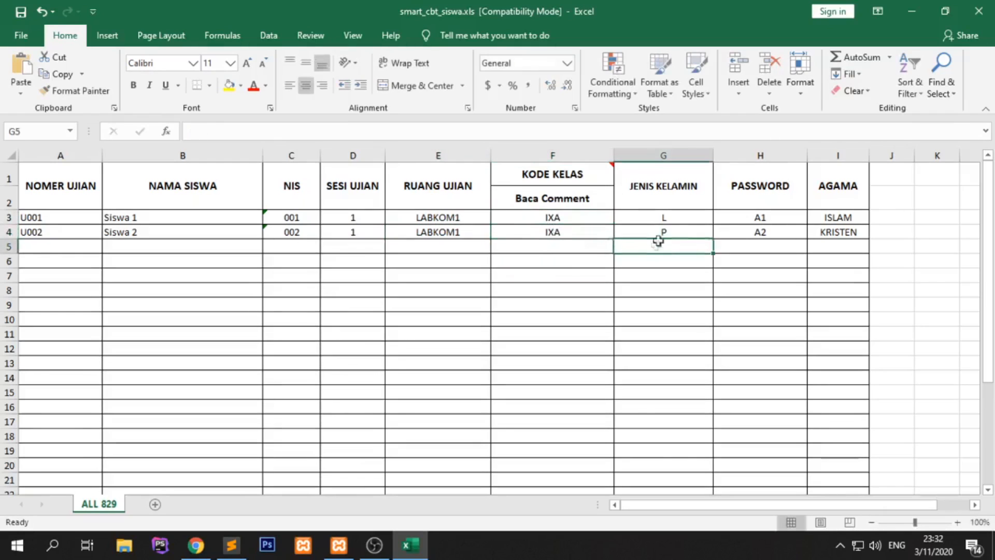
- Start row 5 with exam number U003, name Siswa 3 and NIS 003
{"action": "left_click", "coordinate": [767, 232]}
{"action": "left_click", "coordinate": [62, 246]}
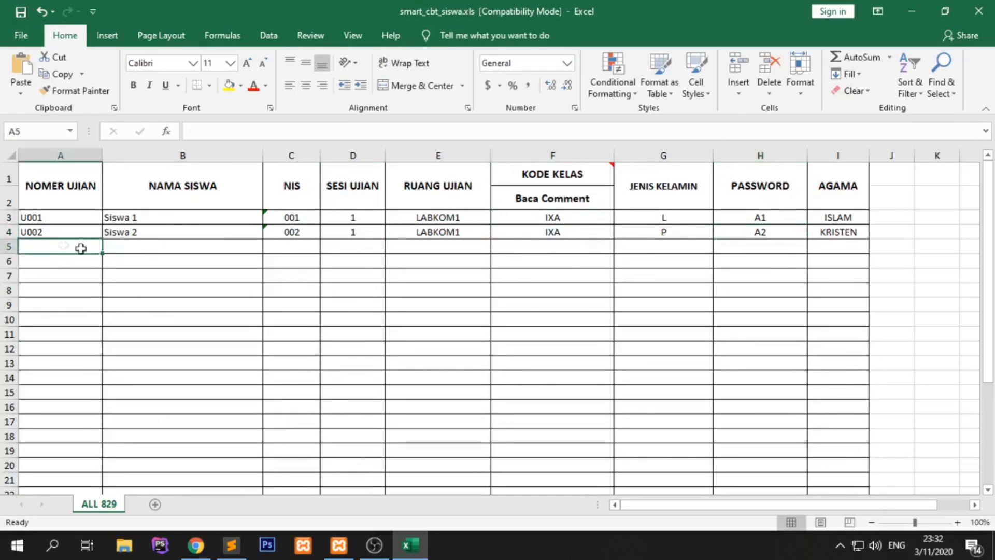
{"action": "type", "text": "U003"}
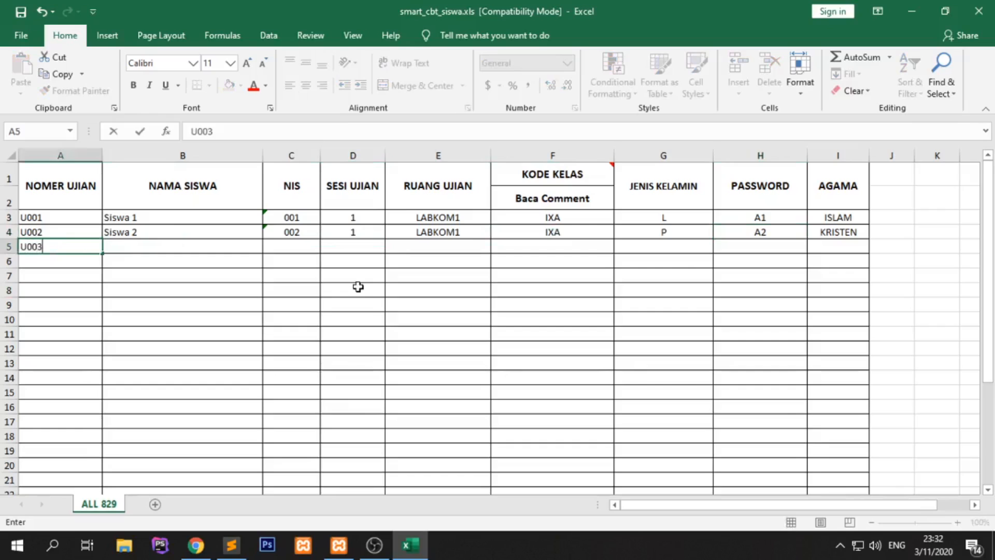
{"action": "key", "text": "Tab"}
{"action": "type", "text": "Siswa"}
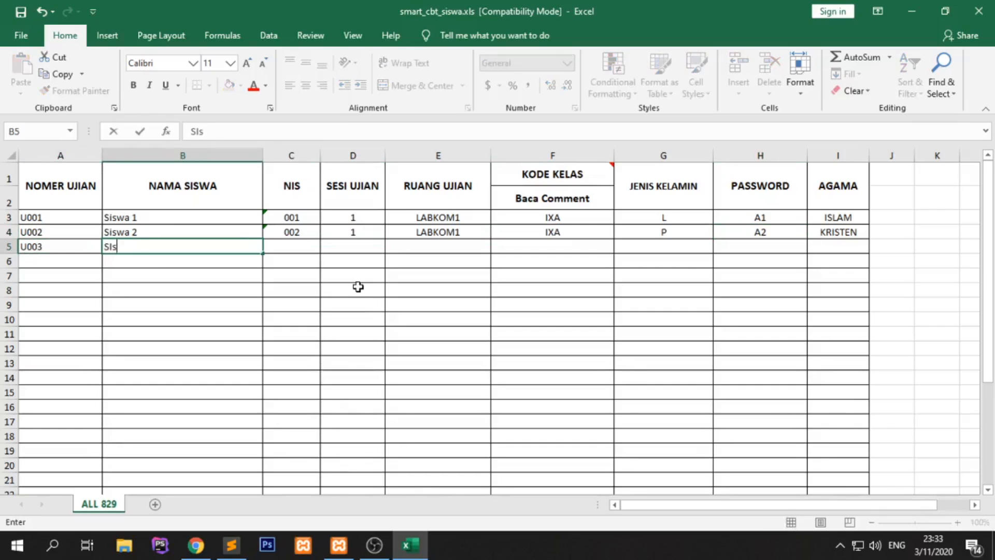
{"action": "key", "text": "BackSpace"}
{"action": "key", "text": "BackSpace"}
{"action": "key", "text": "BackSpace"}
{"action": "key", "text": "BackSpace"}
{"action": "type", "text": "iswa 3"}
{"action": "key", "text": "Tab"}
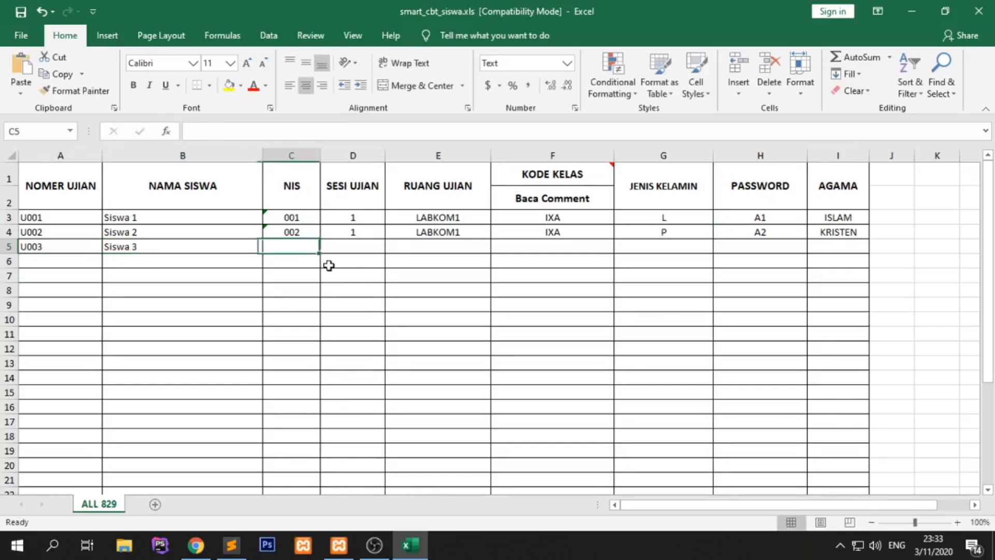
{"action": "type", "text": "003"}
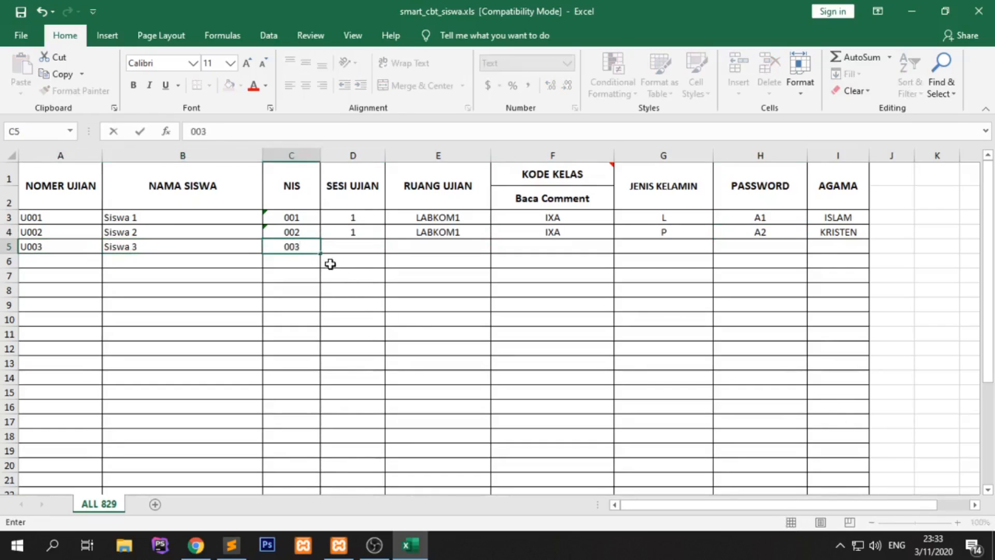
{"action": "key", "text": "Tab"}
- Complete row 5: session 1, room LABKOM1, class IXB, gender L, password, religion ISLAM
{"action": "type", "text": "1"}
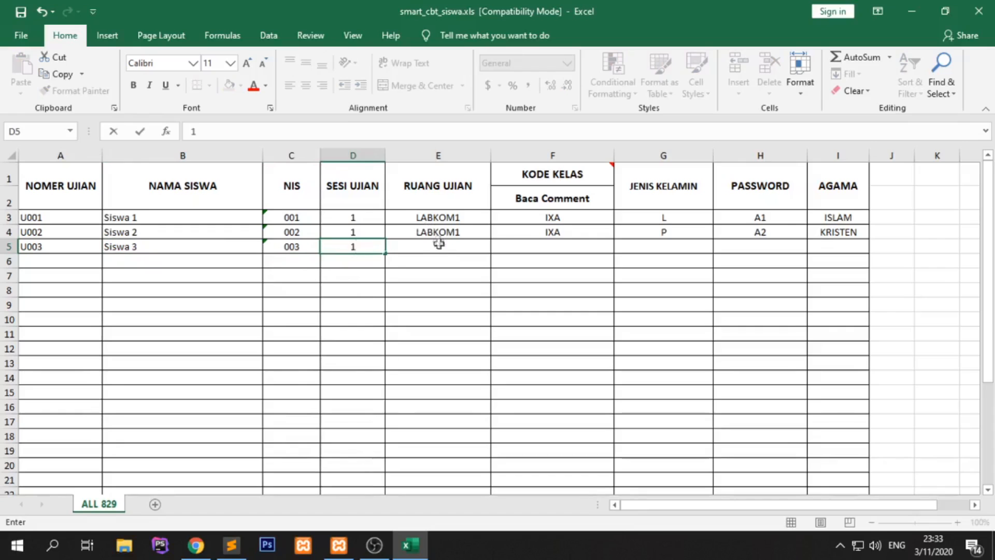
{"action": "left_click", "coordinate": [435, 245]}
{"action": "type", "text": "LABKOM1"}
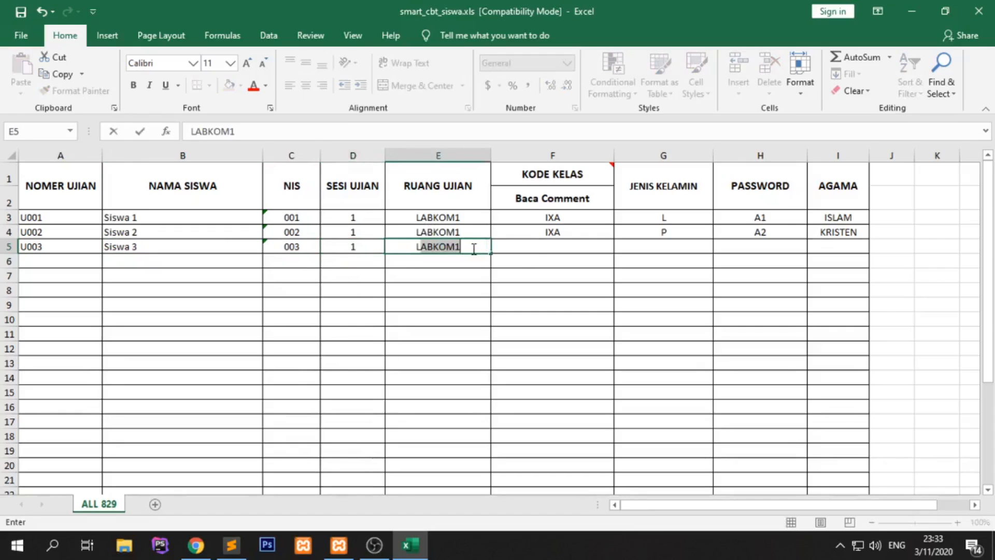
{"action": "key", "text": "Tab"}
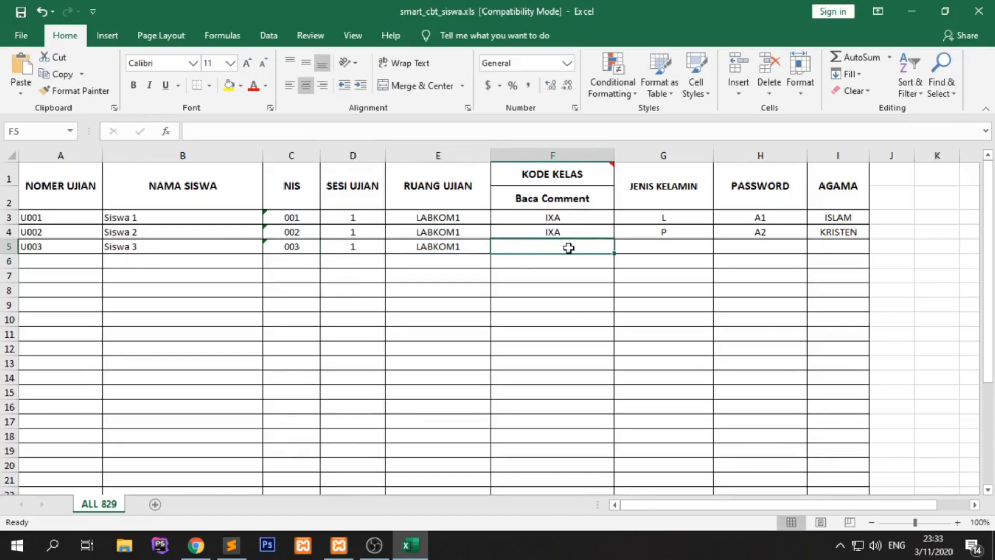
{"action": "type", "text": "IXB"}
{"action": "key", "text": "Tab"}
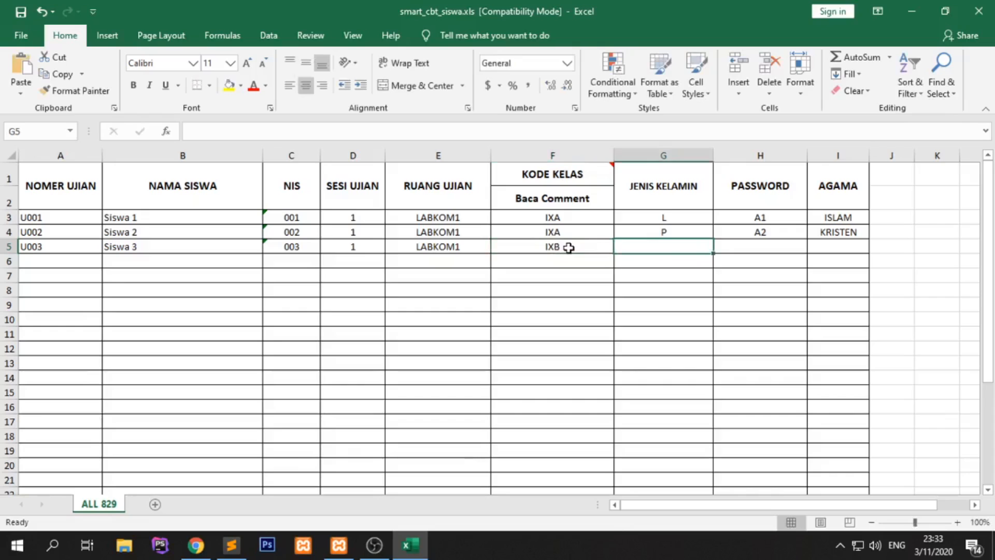
{"action": "type", "text": "L"}
{"action": "key", "text": "Tab"}
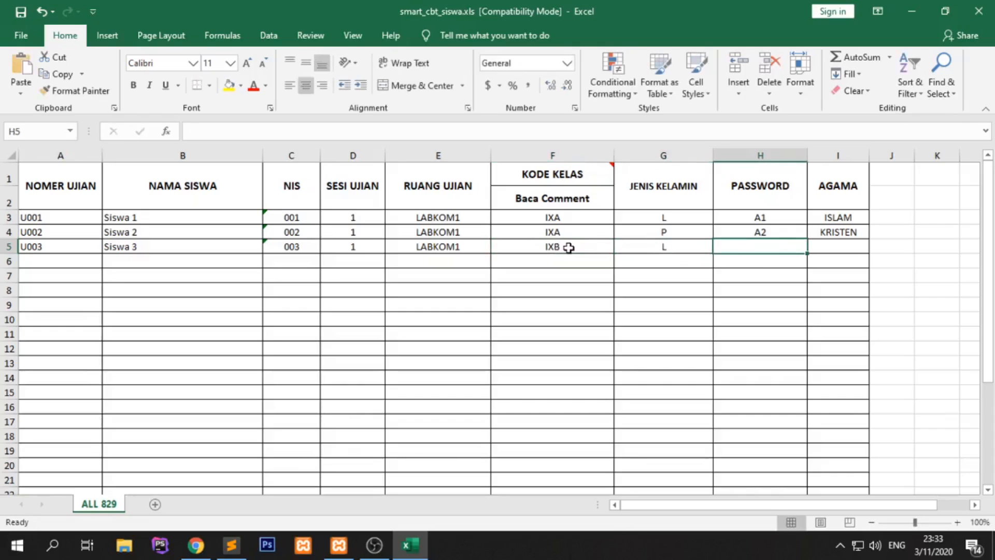
{"action": "type", "text": "A3"}
{"action": "key", "text": "Tab"}
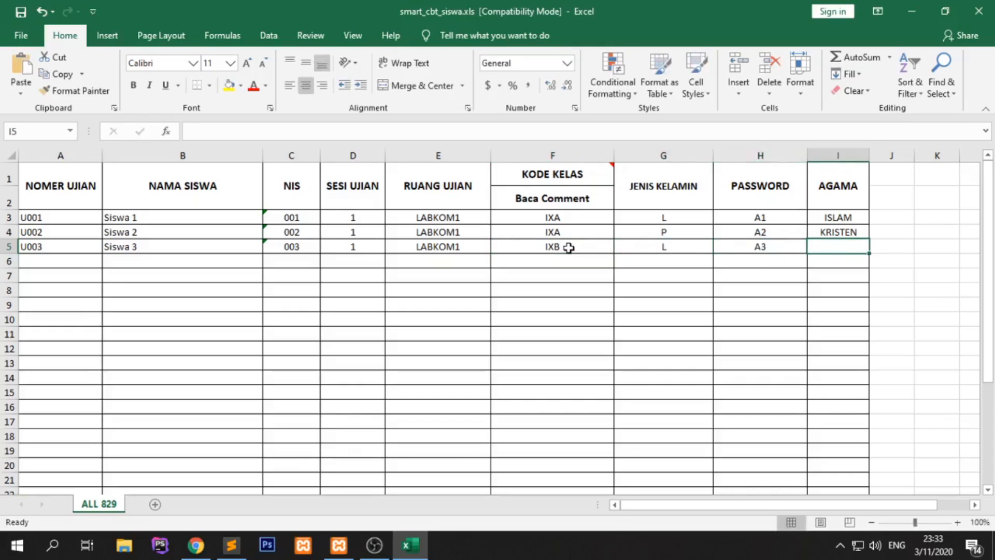
{"action": "type", "text": "ISLAM"}
{"action": "key", "text": "Return"}
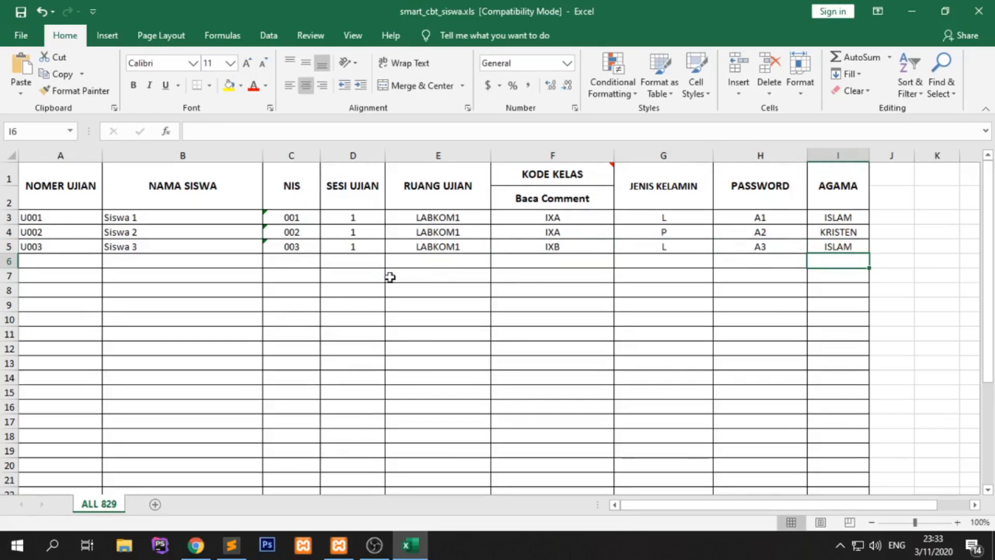
- Close Excel and import the edited smart_cbt_siswa.xls into the system
{"action": "left_click", "coordinate": [978, 11]}
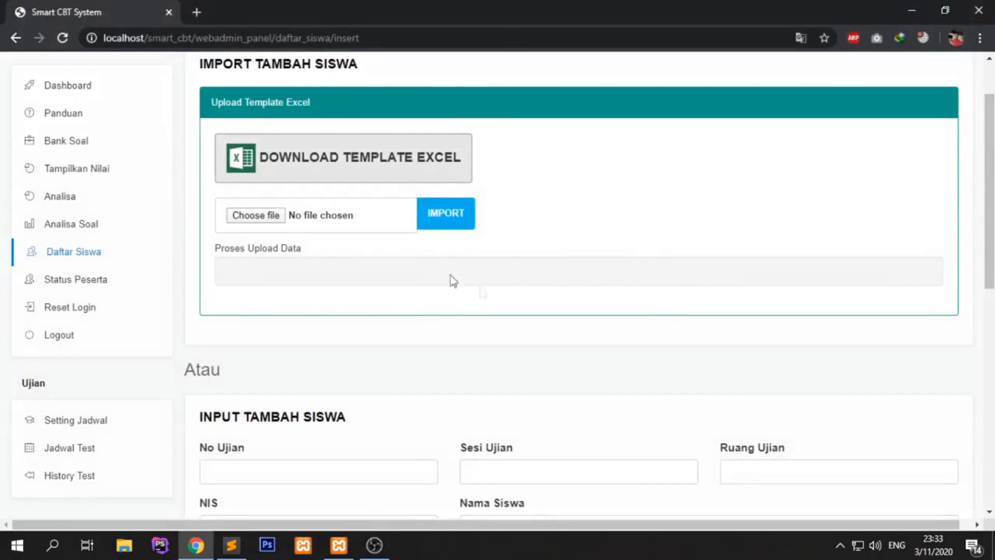
{"action": "left_click", "coordinate": [300, 222]}
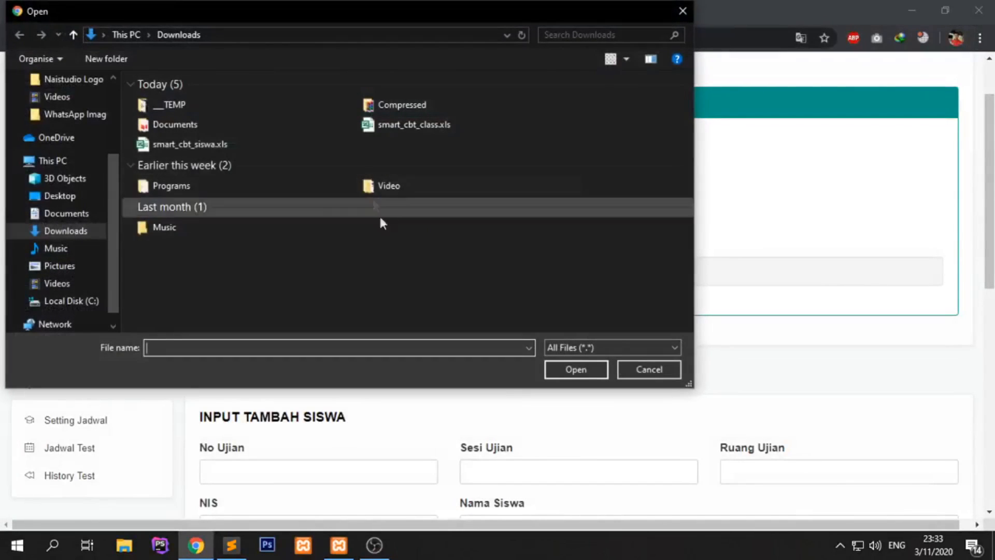
{"action": "double_click", "coordinate": [220, 145]}
{"action": "left_click", "coordinate": [444, 221]}
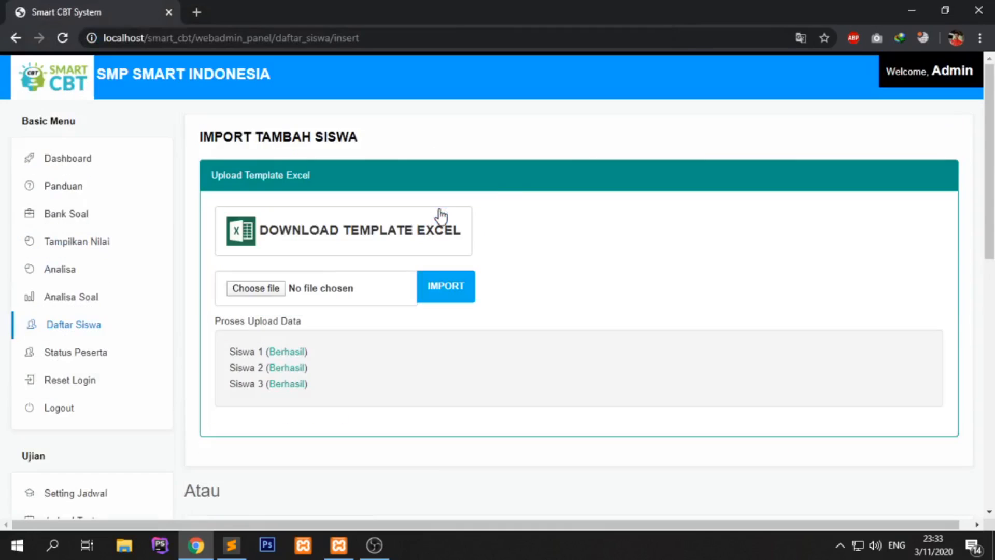
- Check the upload results show Berhasil for each student, then go to Daftar Siswa
{"action": "left_click_drag", "start_coordinate": [230, 351], "coordinate": [323, 390]}
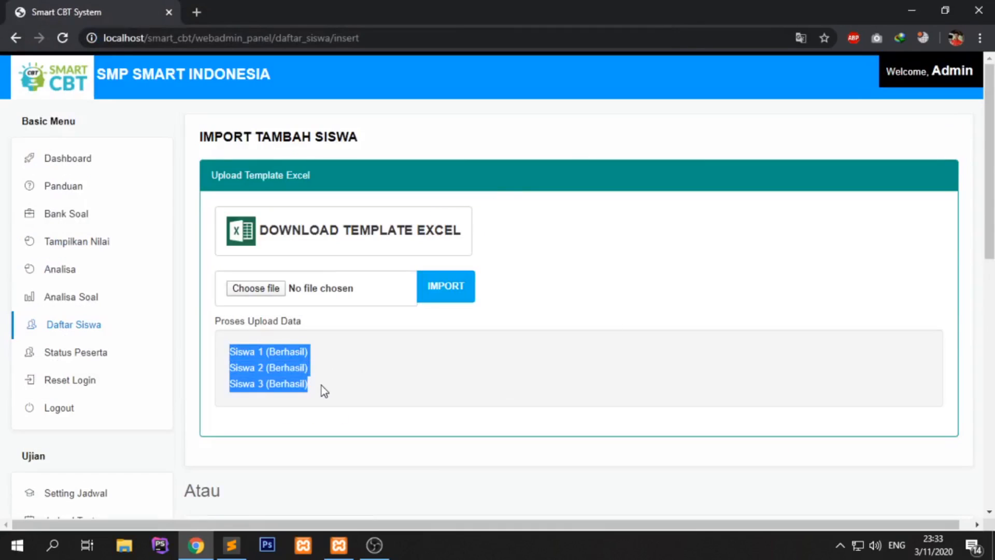
{"action": "left_click", "coordinate": [321, 384]}
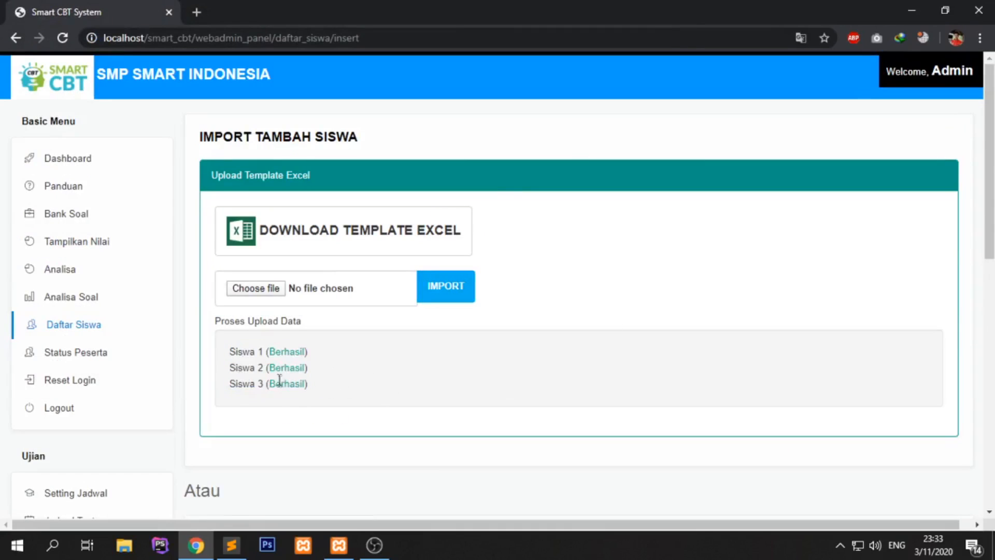
{"action": "left_click_drag", "start_coordinate": [273, 367], "coordinate": [301, 368]}
{"action": "left_click", "coordinate": [321, 399]}
{"action": "left_click_drag", "start_coordinate": [265, 367], "coordinate": [311, 375]}
{"action": "left_click", "coordinate": [332, 378]}
{"action": "left_click", "coordinate": [142, 336]}
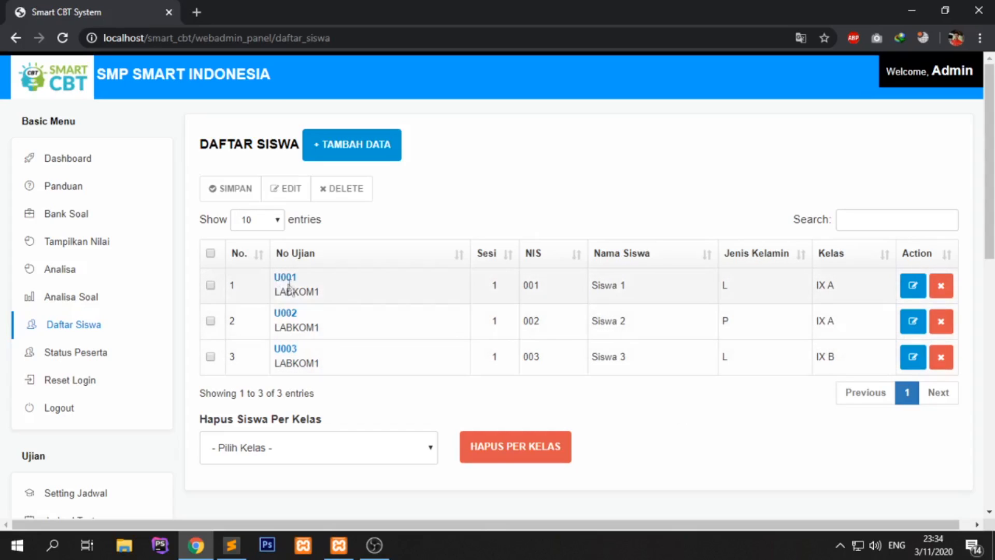
- View the Detail Siswa for U002, close it, and open Siswa 2's edit form
{"action": "left_click", "coordinate": [288, 314]}
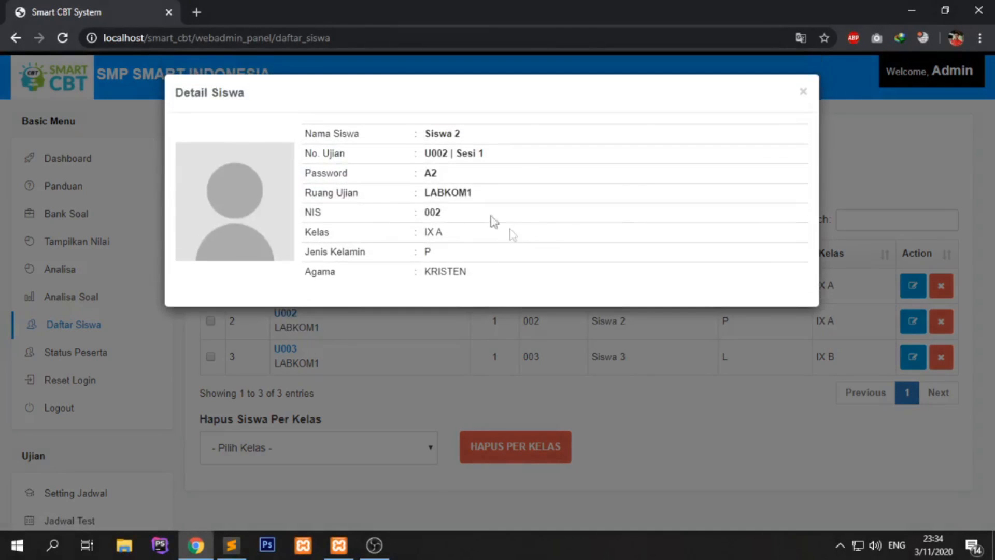
{"action": "left_click_drag", "start_coordinate": [429, 155], "coordinate": [490, 162]}
{"action": "left_click", "coordinate": [491, 162]}
{"action": "left_click_drag", "start_coordinate": [424, 154], "coordinate": [444, 177]}
{"action": "left_click", "coordinate": [444, 174]}
{"action": "left_click", "coordinate": [551, 431]}
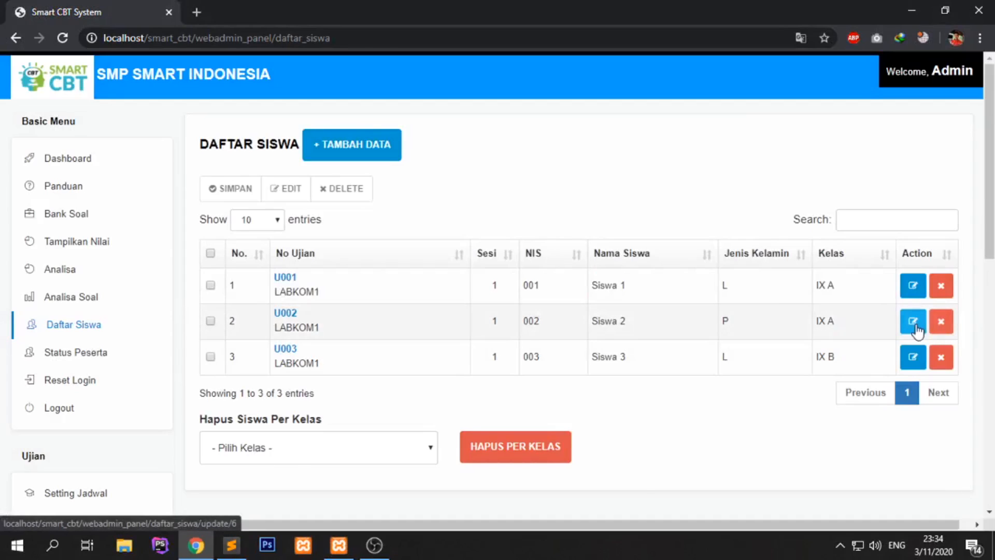
{"action": "left_click", "coordinate": [913, 321]}
- Leave the Ubah Siswa form unsaved via KEMBALI, back to the student list
{"action": "scroll", "coordinate": [526, 322], "scroll_direction": "down", "scroll_amount": 2}
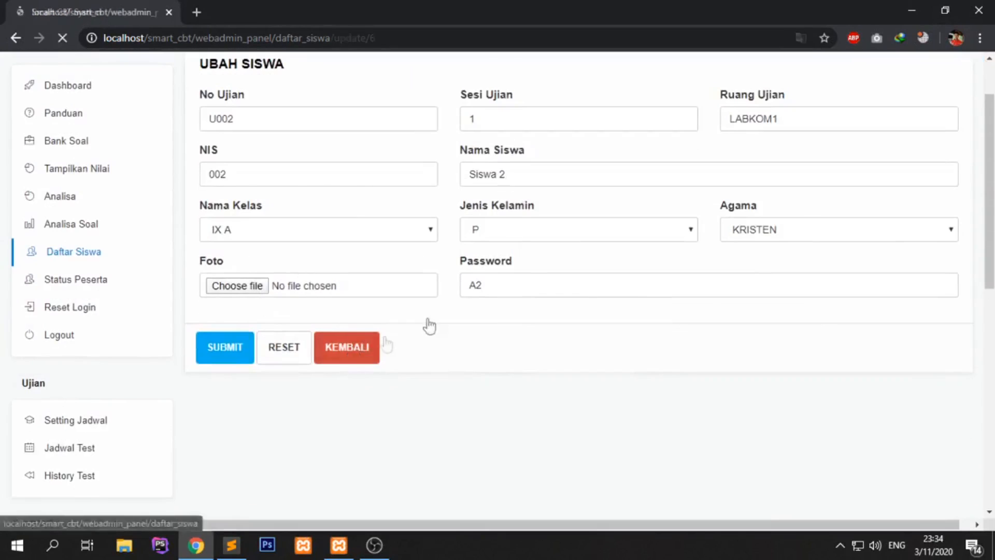
{"action": "left_click", "coordinate": [347, 347]}
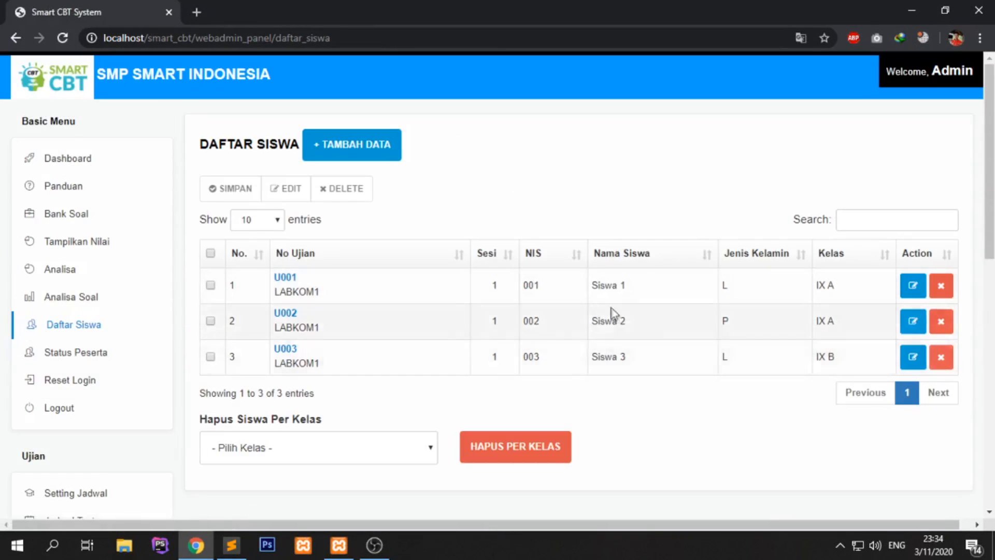
{"action": "scroll", "coordinate": [570, 308], "scroll_direction": "down", "scroll_amount": 2}
{"action": "scroll", "coordinate": [753, 316], "scroll_direction": "up", "scroll_amount": 2}
- Choose class IX A in the Hapus Siswa Per Kelas dropdown
{"action": "scroll", "coordinate": [374, 338], "scroll_direction": "down", "scroll_amount": 2}
{"action": "left_click", "coordinate": [363, 378]}
{"action": "left_click", "coordinate": [340, 380]}
{"action": "left_click", "coordinate": [340, 380]}
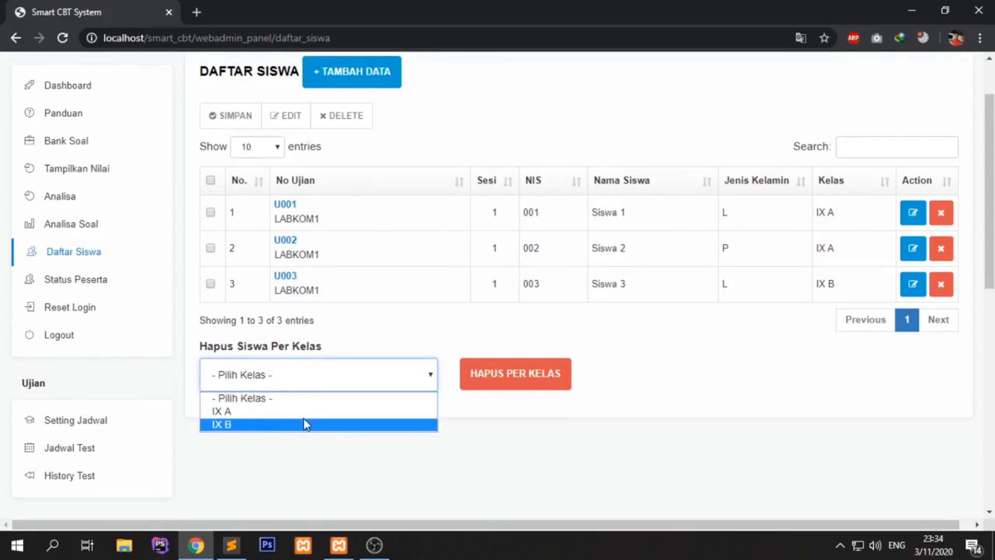
{"action": "left_click", "coordinate": [300, 413]}
{"action": "left_click", "coordinate": [751, 364]}
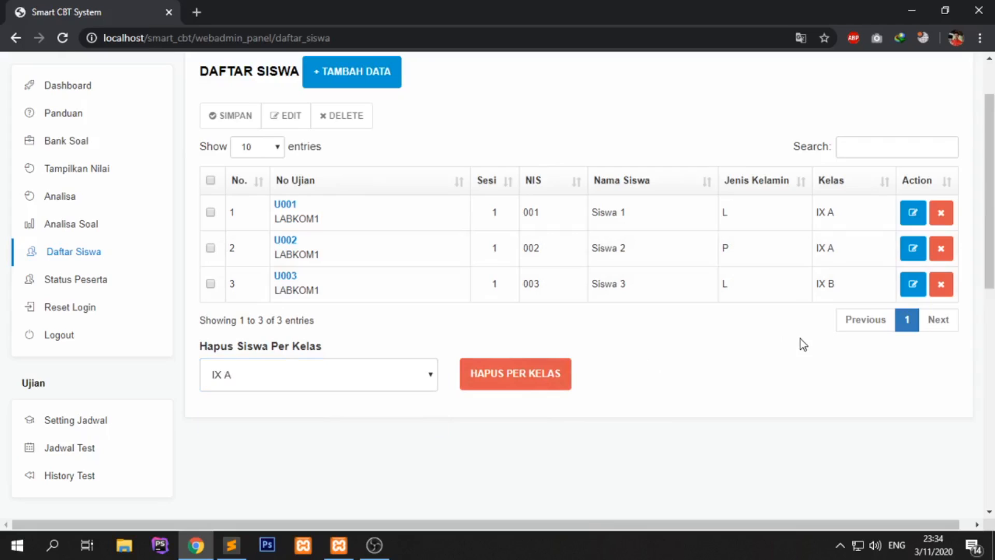
{"action": "scroll", "coordinate": [689, 340], "scroll_direction": "up", "scroll_amount": 2}
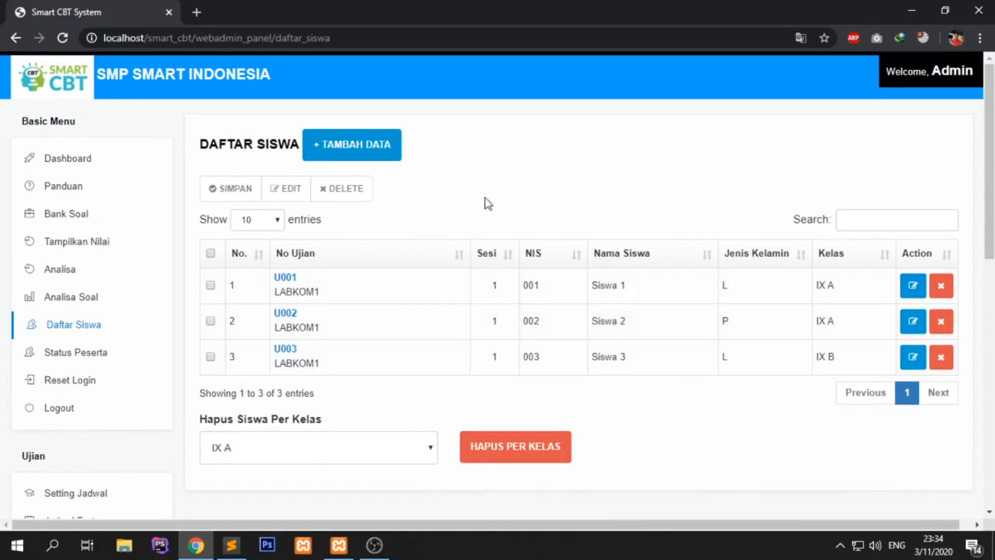
- Tick all three students, including Siswa 3, for bulk session and room editing
{"action": "left_click", "coordinate": [211, 285]}
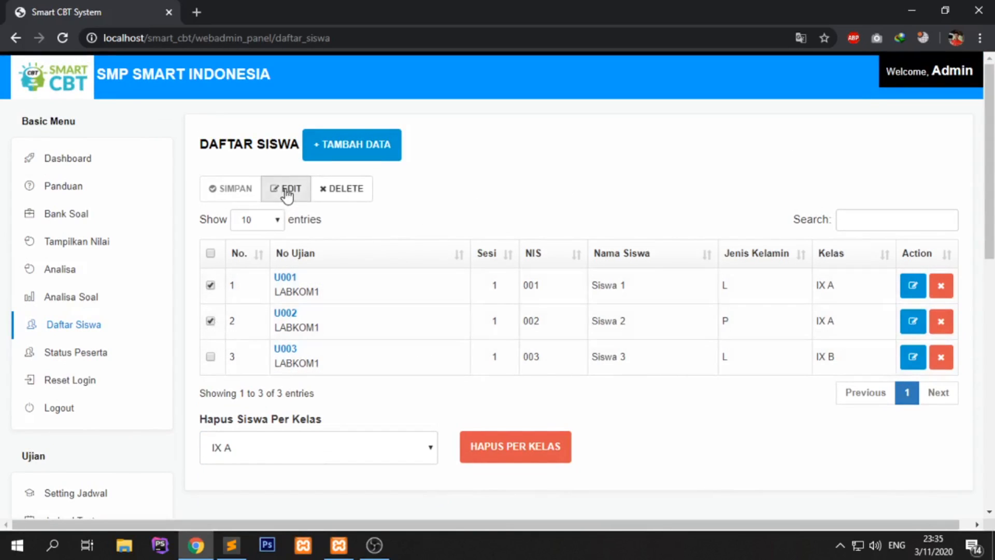
{"action": "left_click", "coordinate": [285, 189]}
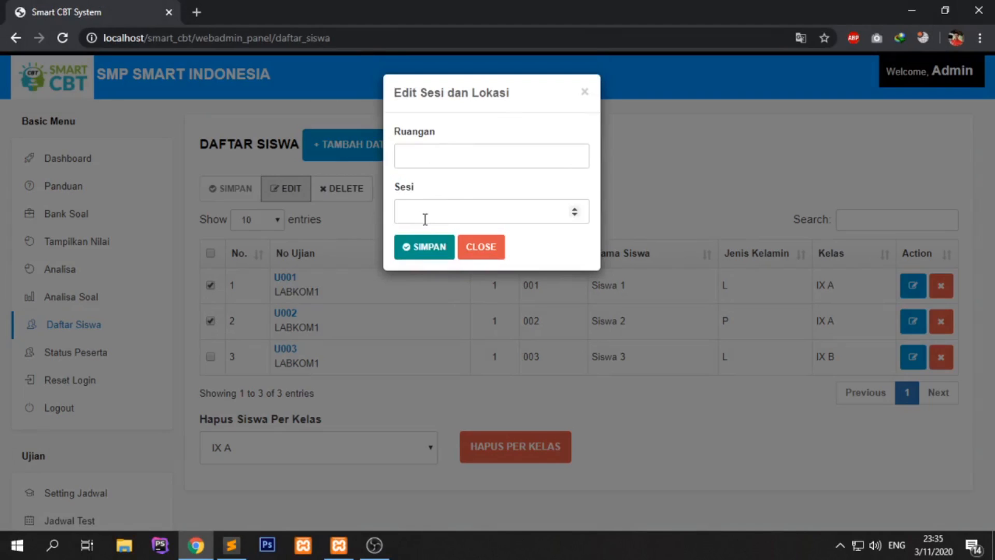
{"action": "left_click", "coordinate": [481, 247]}
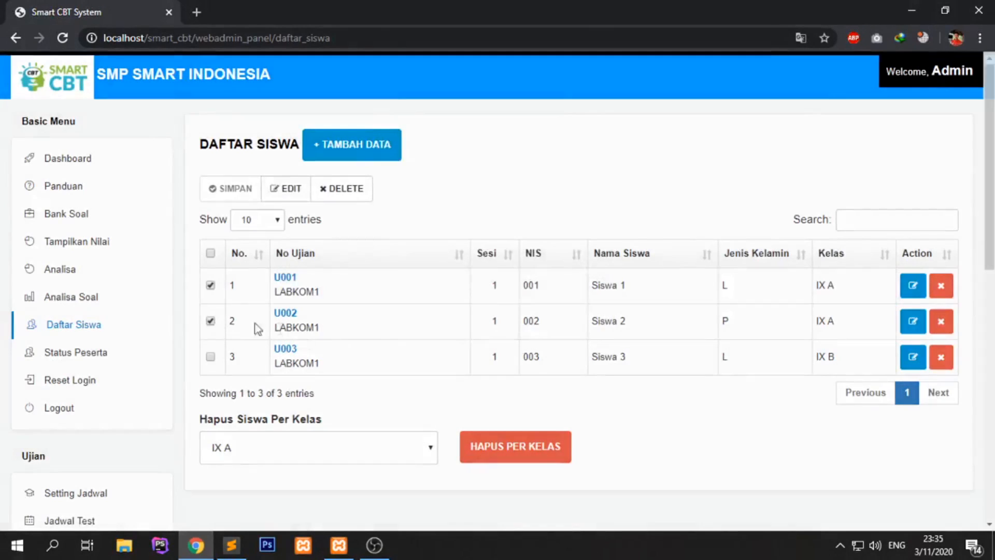
{"action": "left_click", "coordinate": [217, 355]}
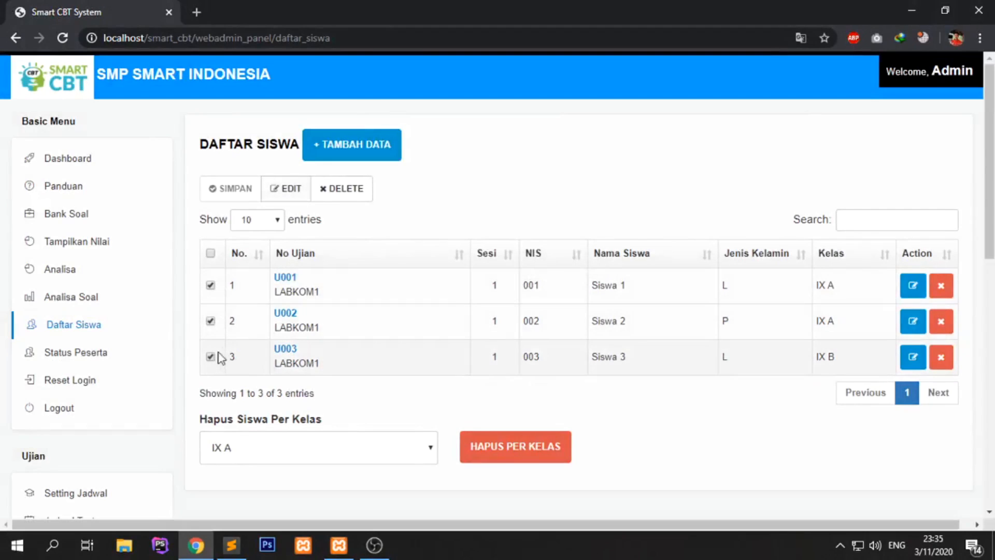
{"action": "left_click", "coordinate": [293, 193]}
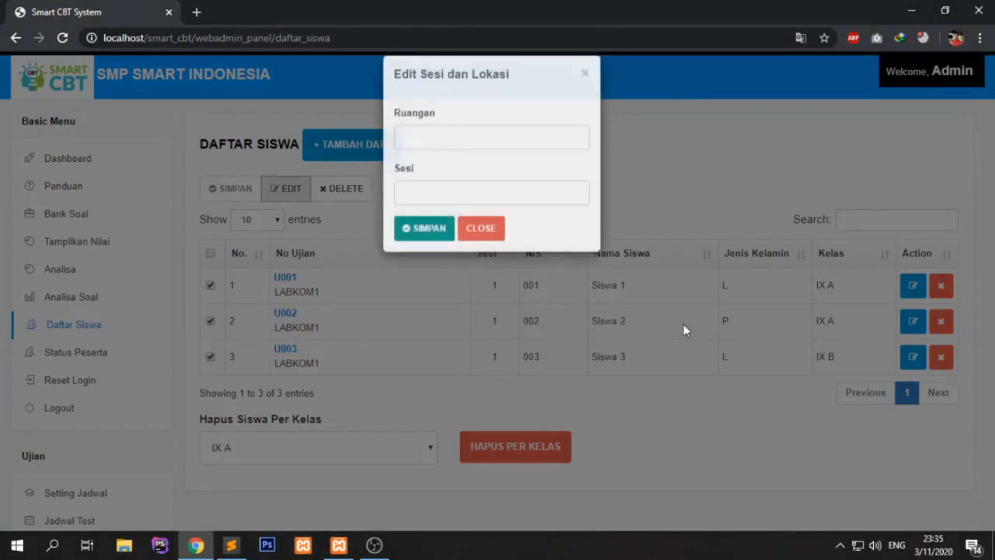
- Apply session 4 and room Lab Komputter to the ticked students and save
{"action": "left_click", "coordinate": [444, 208]}
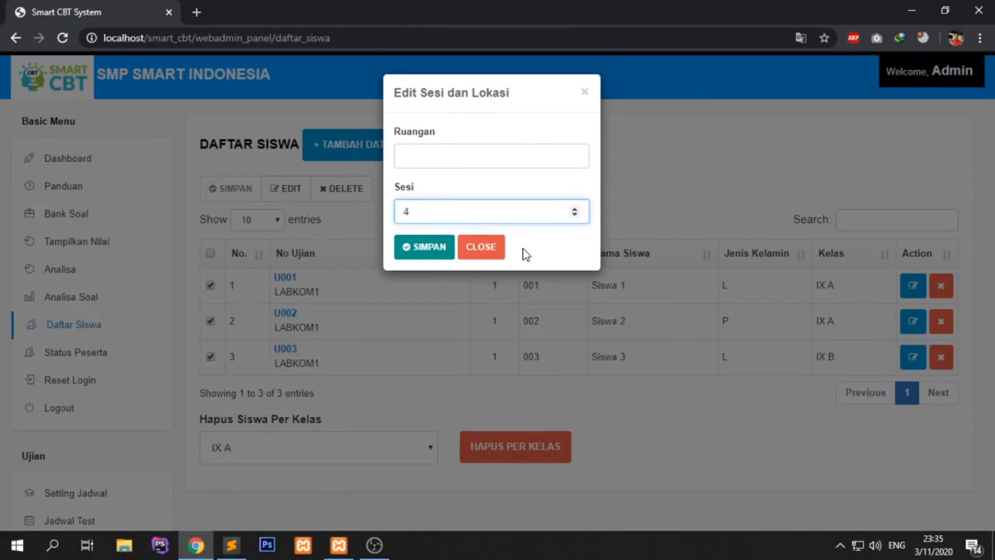
{"action": "left_click", "coordinate": [424, 162]}
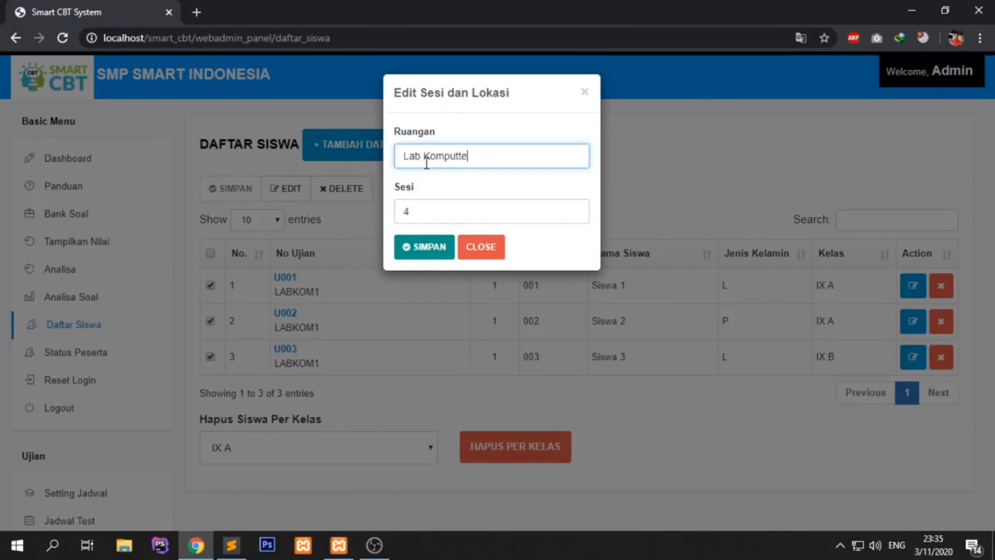
{"action": "left_click", "coordinate": [429, 249]}
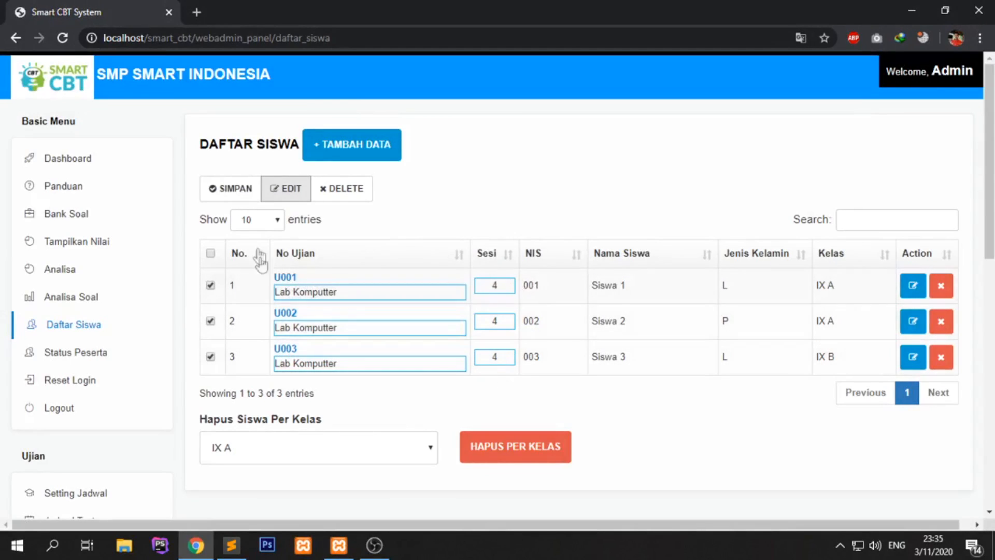
{"action": "left_click", "coordinate": [233, 191]}
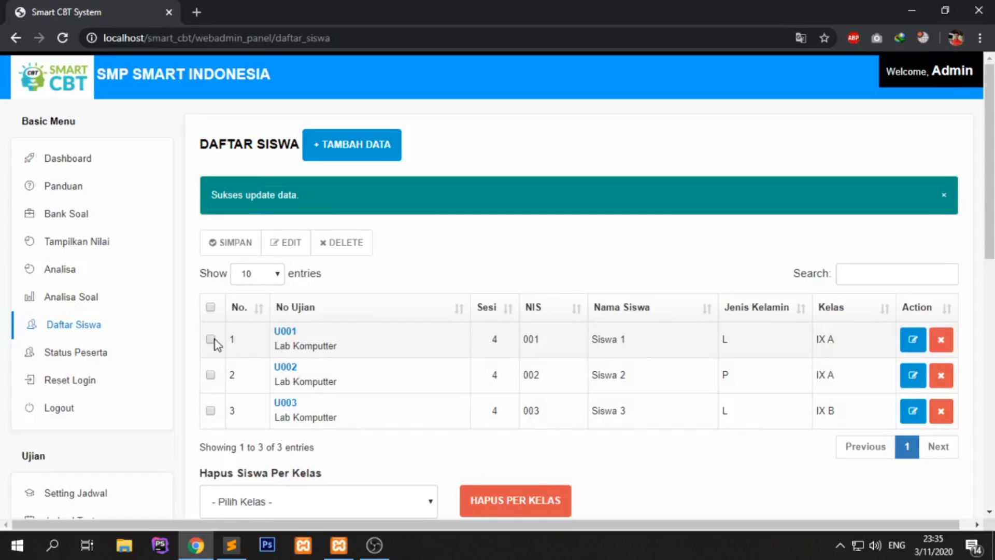
{"action": "left_click", "coordinate": [497, 340]}
- Change Siswa 2's and Siswa 3's session to 1 and save the update
{"action": "left_click", "coordinate": [499, 373]}
{"action": "type", "text": "1"}
{"action": "left_click", "coordinate": [500, 409]}
{"action": "type", "text": "1"}
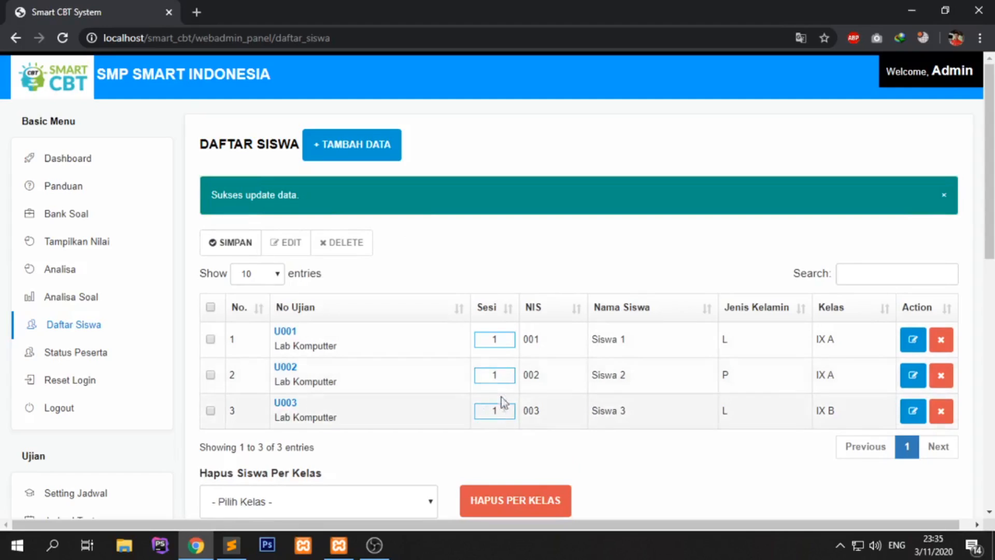
{"action": "left_click", "coordinate": [234, 242]}
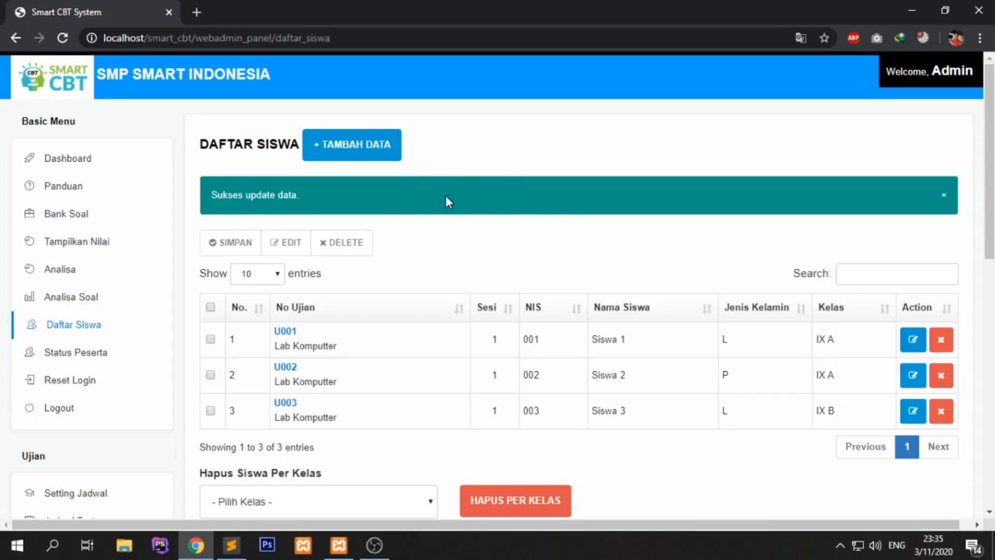
{"action": "left_click", "coordinate": [310, 209]}
- Go to the Cetak > Kartu Ujian exam card printing page
{"action": "scroll", "coordinate": [122, 315], "scroll_direction": "down", "scroll_amount": 8}
{"action": "left_click_drag", "start_coordinate": [22, 159], "coordinate": [84, 161]}
{"action": "left_click", "coordinate": [85, 163]}
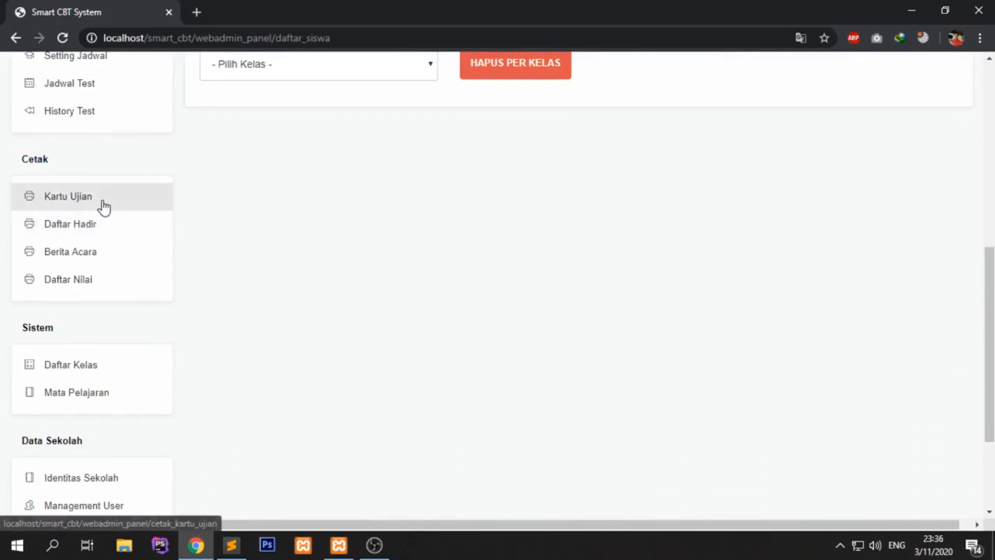
{"action": "left_click", "coordinate": [101, 204]}
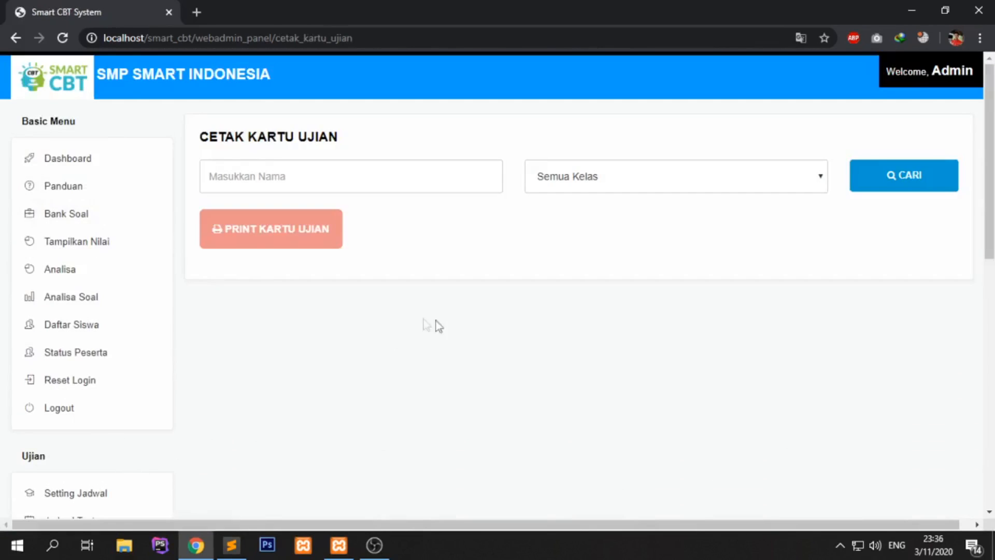
- Keep the class filter on Semua Kelas and generate cards for all students
{"action": "left_click", "coordinate": [648, 178]}
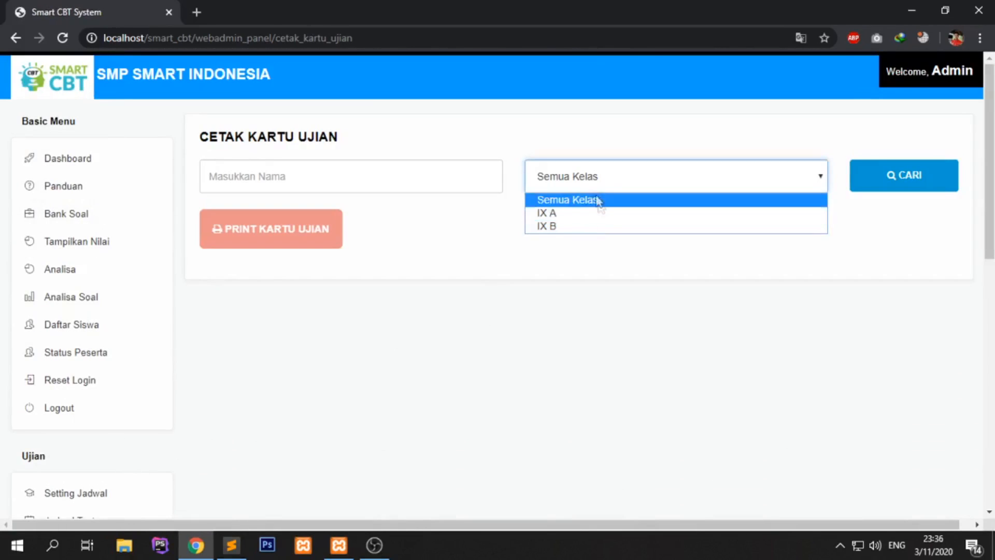
{"action": "left_click", "coordinate": [557, 187]}
{"action": "left_click", "coordinate": [570, 184]}
{"action": "left_click", "coordinate": [570, 184]}
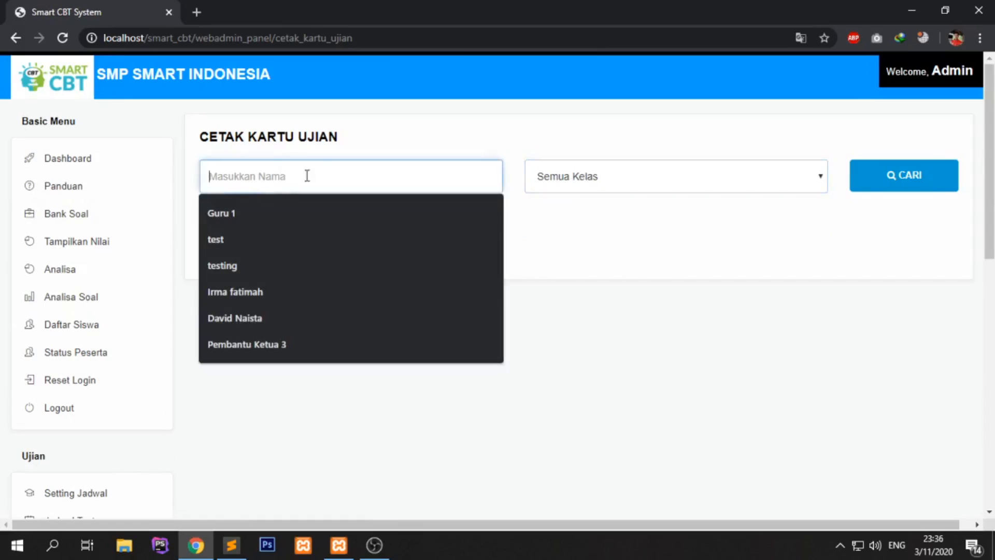
{"action": "left_click", "coordinate": [490, 236]}
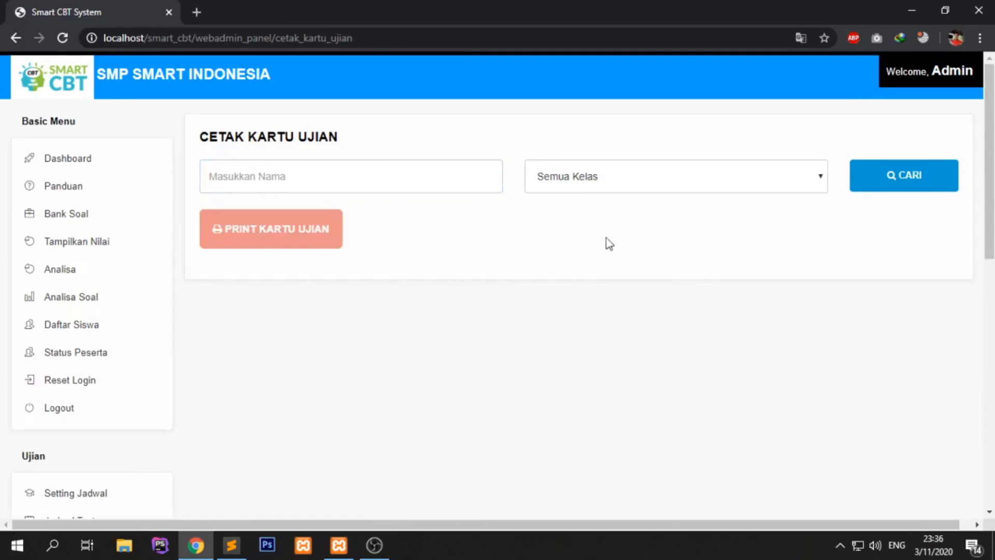
{"action": "left_click", "coordinate": [911, 179]}
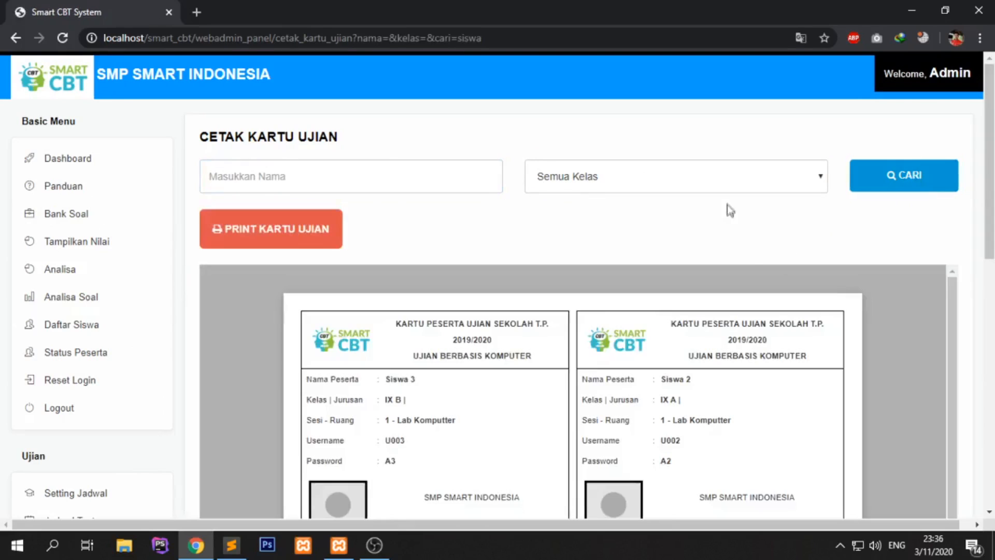
{"action": "scroll", "coordinate": [727, 204], "scroll_direction": "down", "scroll_amount": 2}
{"action": "scroll", "coordinate": [681, 291], "scroll_direction": "down", "scroll_amount": 3}
{"action": "scroll", "coordinate": [681, 291], "scroll_direction": "up", "scroll_amount": 3}
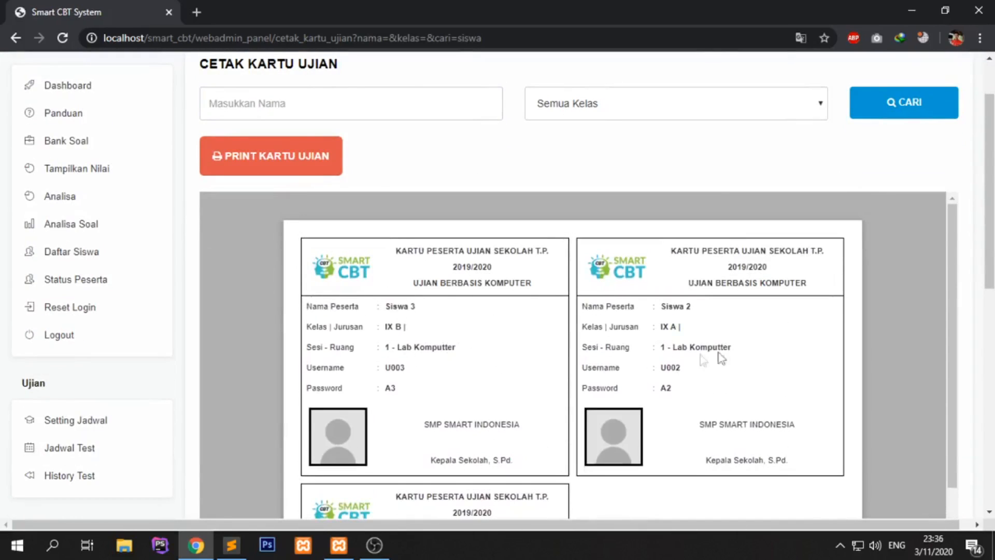
{"action": "scroll", "coordinate": [440, 411], "scroll_direction": "down", "scroll_amount": 4}
{"action": "scroll", "coordinate": [440, 412], "scroll_direction": "up", "scroll_amount": 4}
{"action": "scroll", "coordinate": [394, 217], "scroll_direction": "up", "scroll_amount": 1}
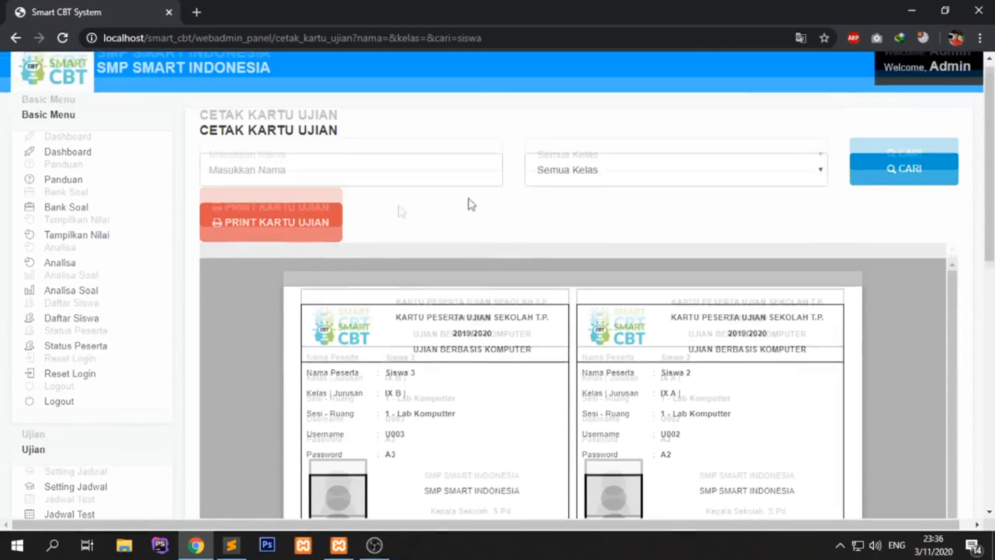
- Send the three exam cards to print and zoom into the preview
{"action": "left_click", "coordinate": [275, 234]}
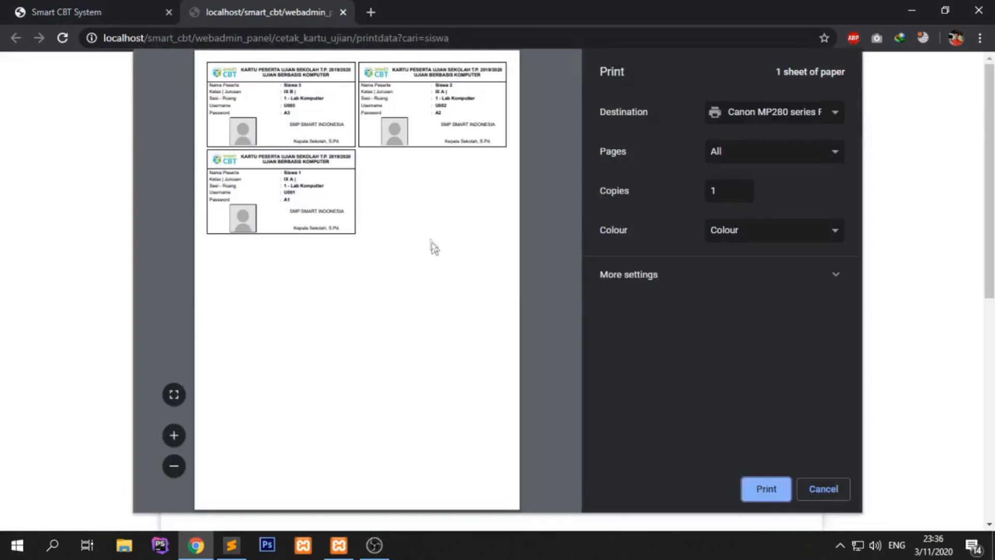
{"action": "left_click", "coordinate": [174, 435]}
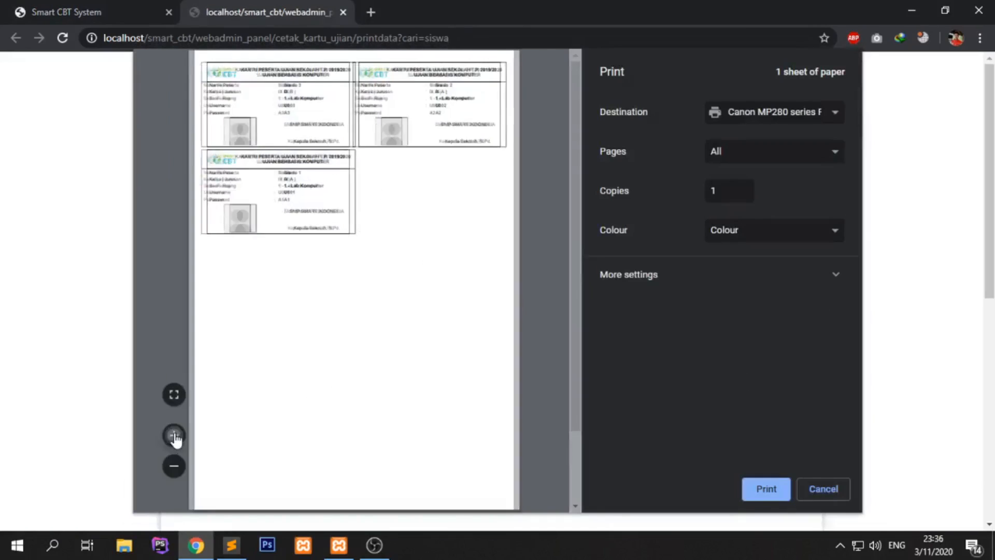